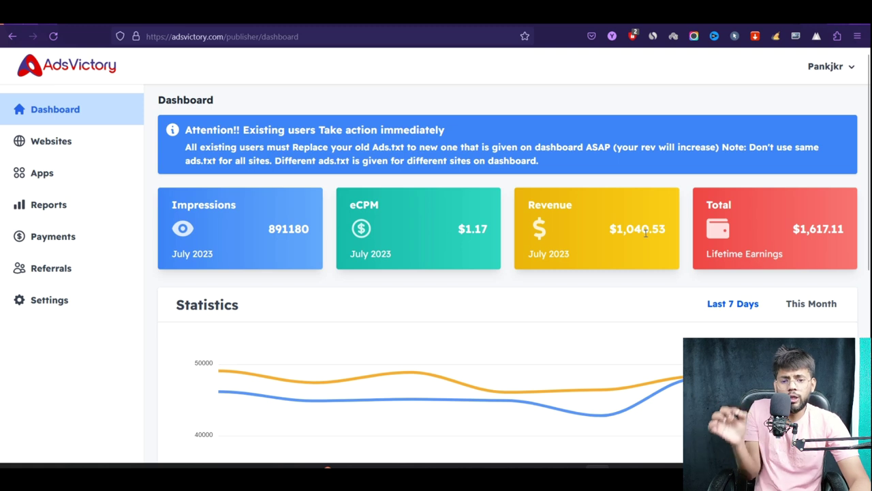
Review the lifetime earnings total on the AdsVictory dashboard and its conversion from dollars to Indian rupees.
{"action": "left_click_drag", "start_coordinate": [794, 229], "coordinate": [825, 230]}
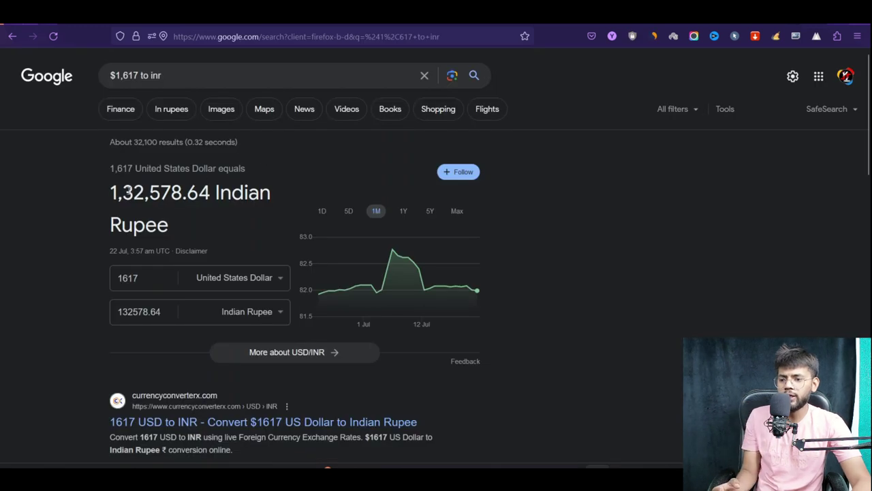
{"action": "left_click_drag", "start_coordinate": [108, 196], "coordinate": [150, 198]}
{"action": "left_click", "coordinate": [150, 197]}
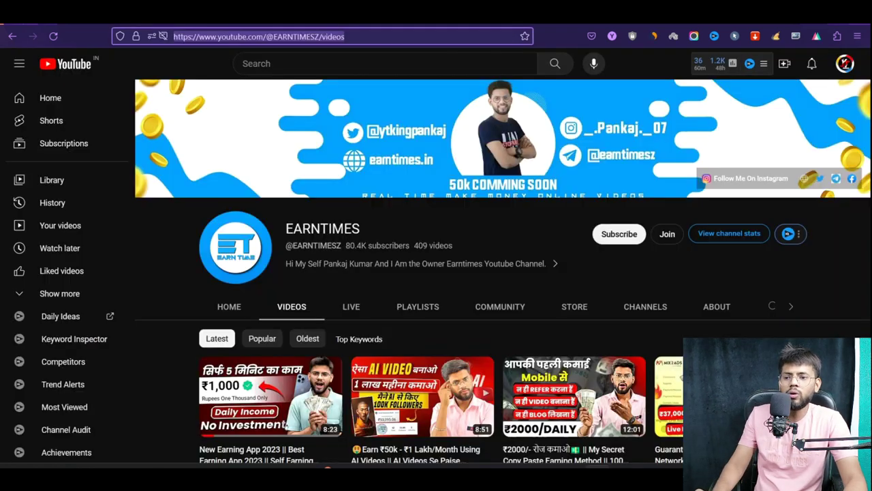
Copy the EARNTIMES YouTube channel's videos page address and shorten it with UrlShortx.
{"action": "right_click", "coordinate": [204, 36]}
{"action": "key", "text": "ctrl+c"}
{"action": "left_click", "coordinate": [233, 103]}
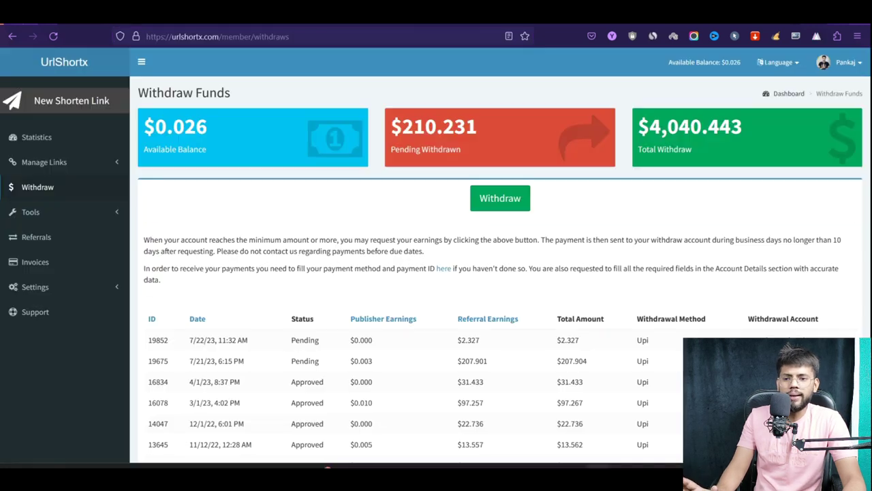
{"action": "left_click", "coordinate": [88, 100]}
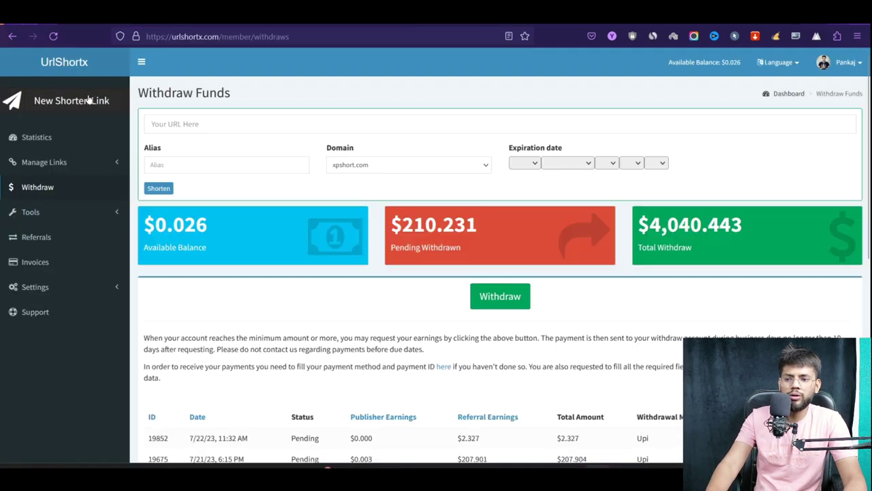
{"action": "left_click", "coordinate": [195, 121]}
{"action": "key", "text": "ctrl+v"}
{"action": "left_click", "coordinate": [166, 189]}
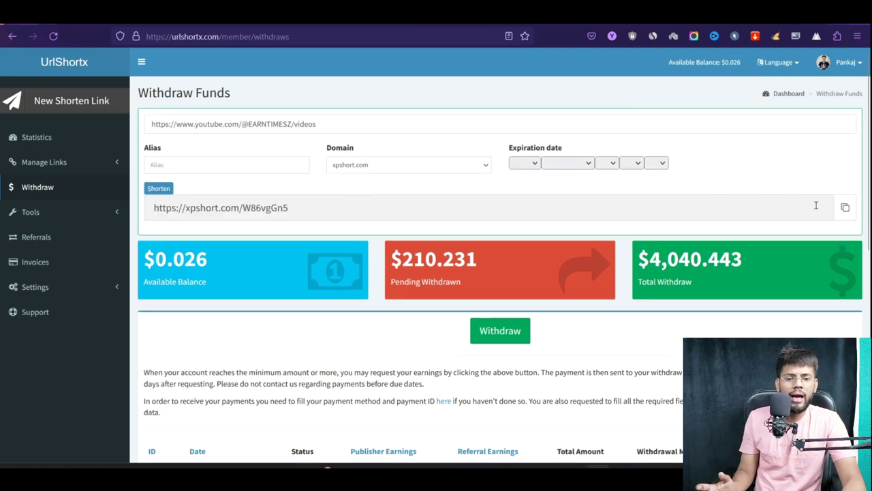
Copy the shortened xpshort.com link, open it in a new private window and look through the landing page.
{"action": "left_click", "coordinate": [845, 207]}
{"action": "left_click", "coordinate": [857, 37]}
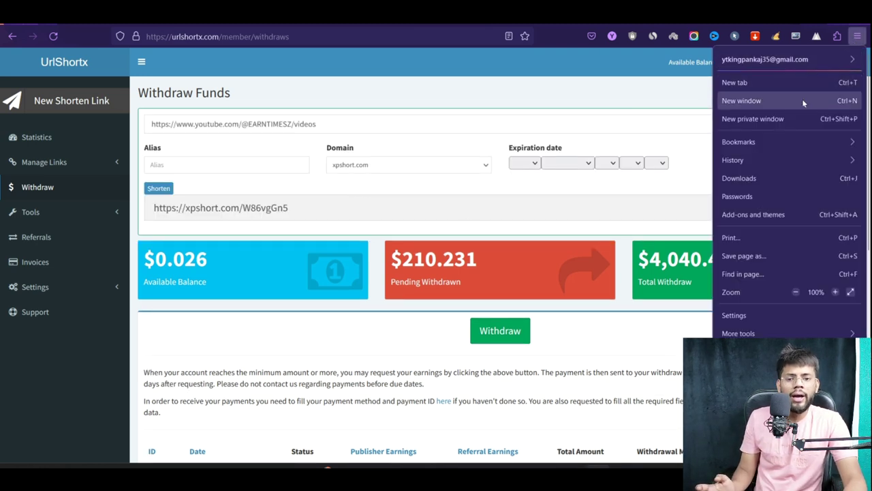
{"action": "left_click", "coordinate": [793, 116]}
{"action": "key", "text": "ctrl+v"}
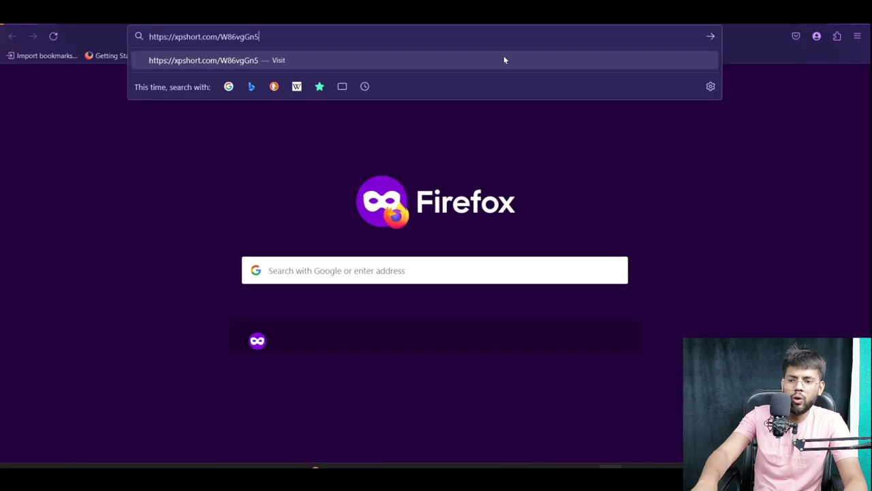
{"action": "key", "text": "Return"}
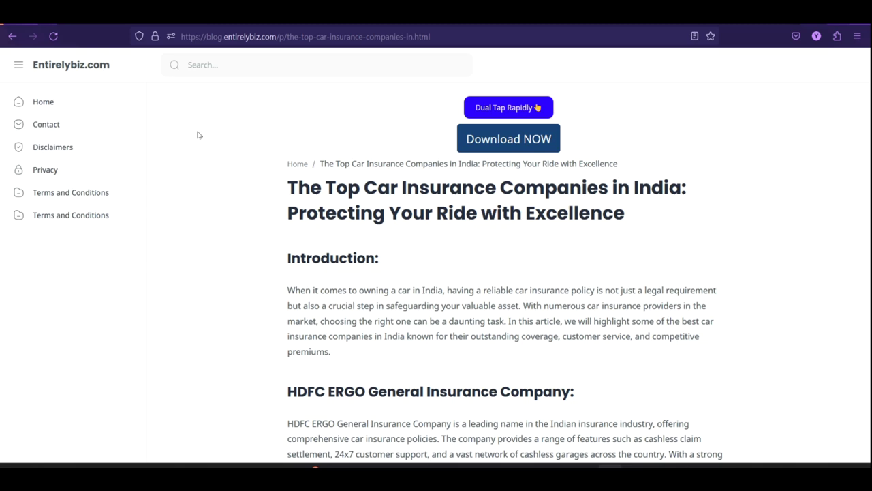
{"action": "scroll", "coordinate": [347, 250], "scroll_direction": "down", "scroll_amount": 6}
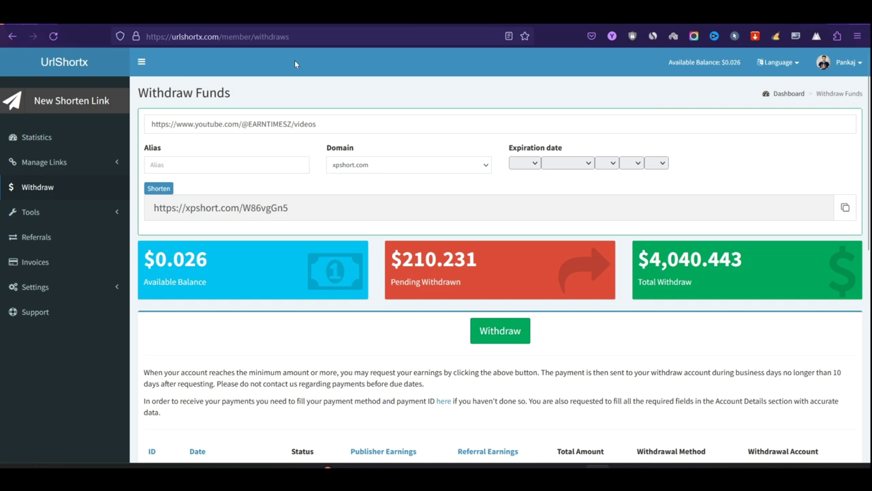
Switch to the AdsVictory dashboard and examine the July 2023 eCPM figure.
{"action": "left_click", "coordinate": [296, 14]}
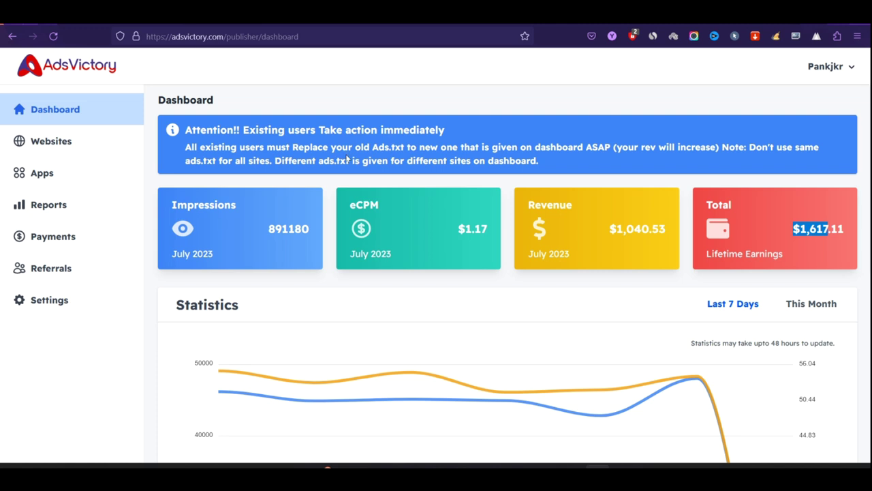
{"action": "scroll", "coordinate": [225, 169], "scroll_direction": "down", "scroll_amount": 1}
{"action": "scroll", "coordinate": [226, 169], "scroll_direction": "up", "scroll_amount": 1}
{"action": "left_click_drag", "start_coordinate": [455, 229], "coordinate": [489, 232]}
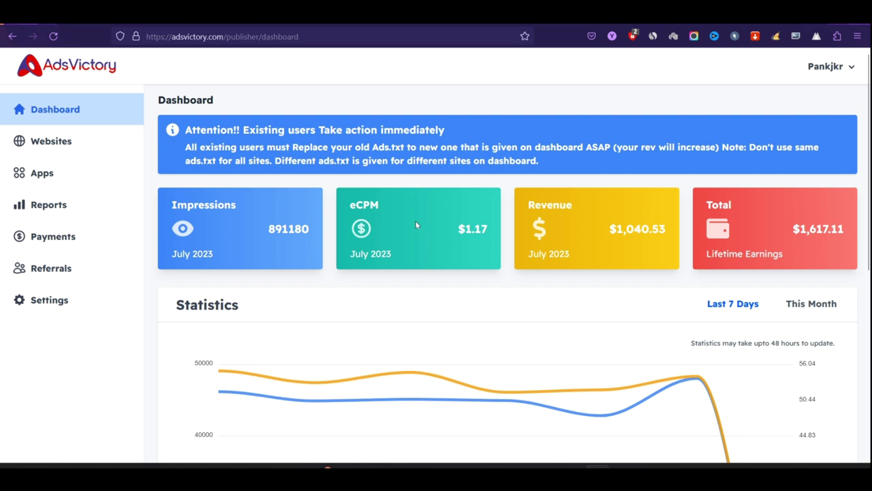
{"action": "double_click", "coordinate": [353, 205]}
{"action": "left_click_drag", "start_coordinate": [458, 229], "coordinate": [490, 230]}
{"action": "left_click_drag", "start_coordinate": [381, 205], "coordinate": [357, 204]}
Check the last 7 days' daily earnings in the AdsVictory reports against the $50 to rupee conversion and return to the dashboard.
{"action": "left_click", "coordinate": [51, 200]}
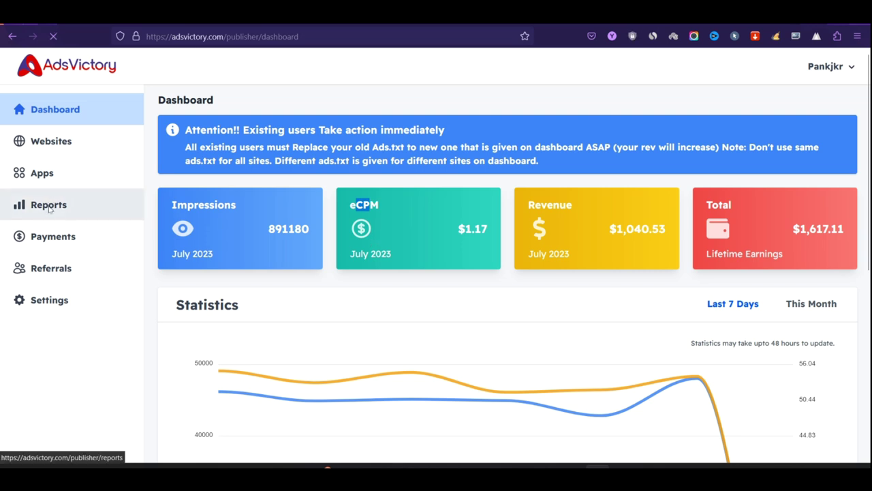
{"action": "scroll", "coordinate": [624, 319], "scroll_direction": "down", "scroll_amount": 2}
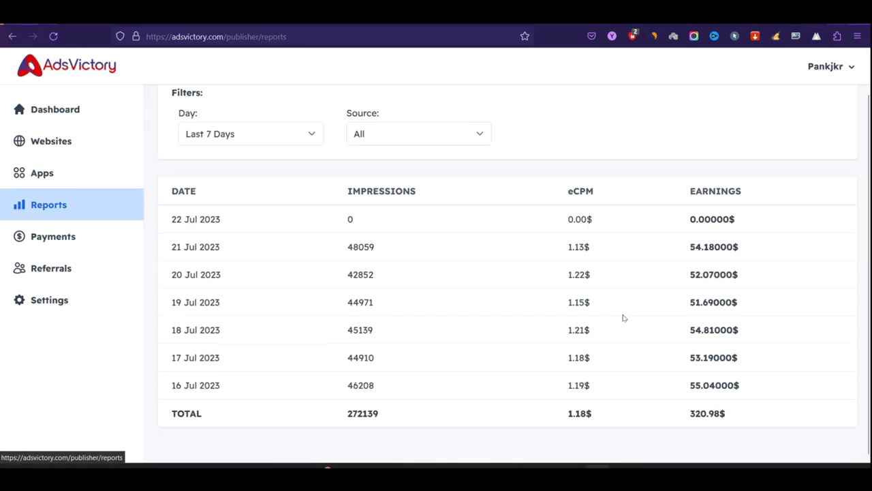
{"action": "left_click_drag", "start_coordinate": [689, 244], "coordinate": [707, 244]}
{"action": "left_click_drag", "start_coordinate": [690, 272], "coordinate": [709, 272]}
{"action": "left_click_drag", "start_coordinate": [690, 299], "coordinate": [710, 300]}
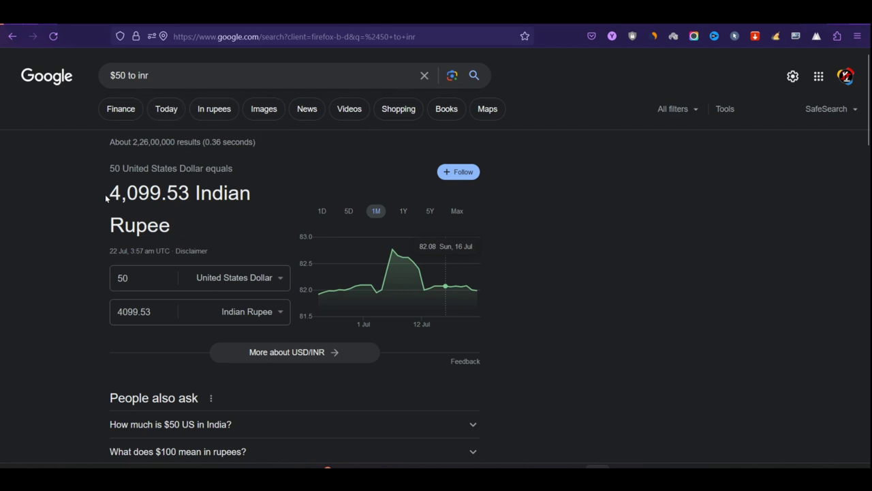
{"action": "left_click_drag", "start_coordinate": [107, 195], "coordinate": [128, 198]}
{"action": "key", "text": "ctrl+Tab"}
{"action": "left_click", "coordinate": [80, 114]}
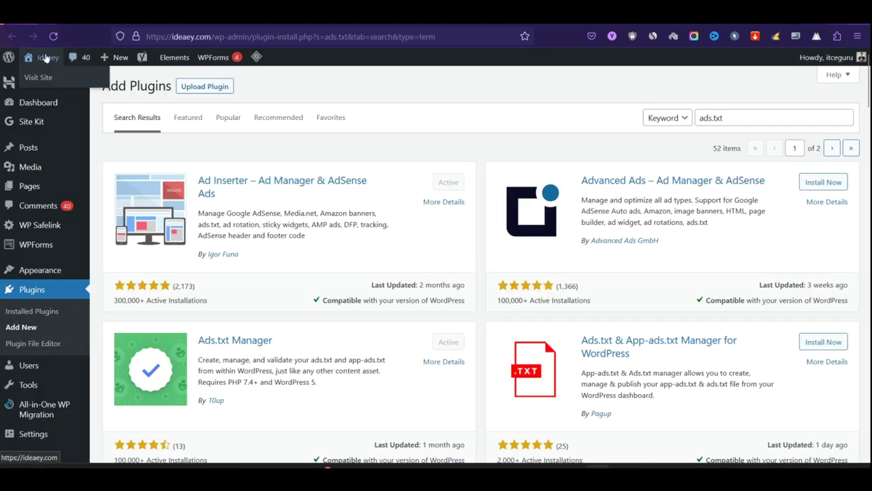
Open the Ideaey site's front page in a new tab from its WordPress admin and look through its posts.
{"action": "right_click", "coordinate": [45, 57]}
{"action": "left_click", "coordinate": [68, 66]}
{"action": "key", "text": "ctrl+Tab"}
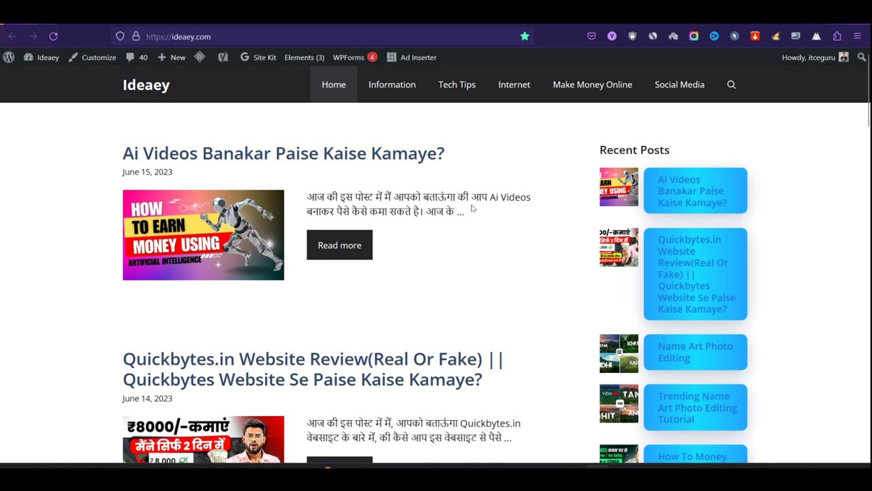
{"action": "scroll", "coordinate": [426, 247], "scroll_direction": "down", "scroll_amount": 3}
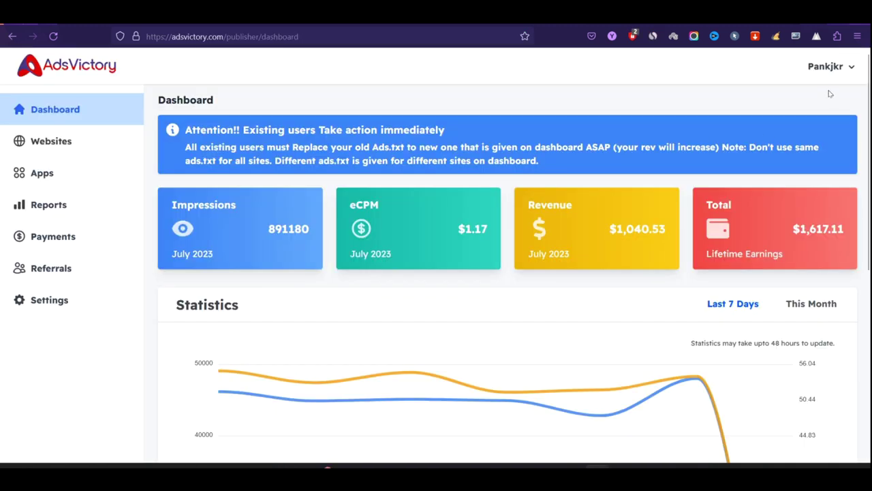
Sign out of the AdsVictory publisher account and examine the homepage's features and its website, app and video monetization options.
{"action": "left_click", "coordinate": [824, 68]}
{"action": "left_click", "coordinate": [777, 111]}
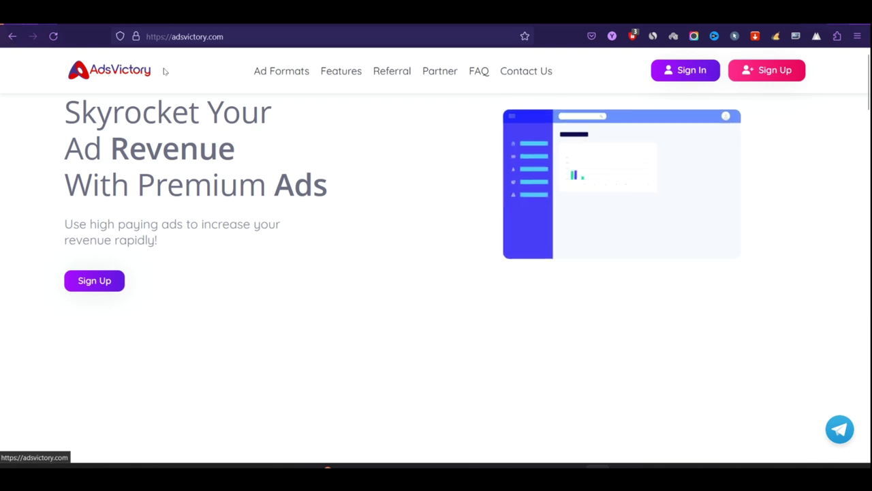
{"action": "scroll", "coordinate": [295, 287], "scroll_direction": "down", "scroll_amount": 3}
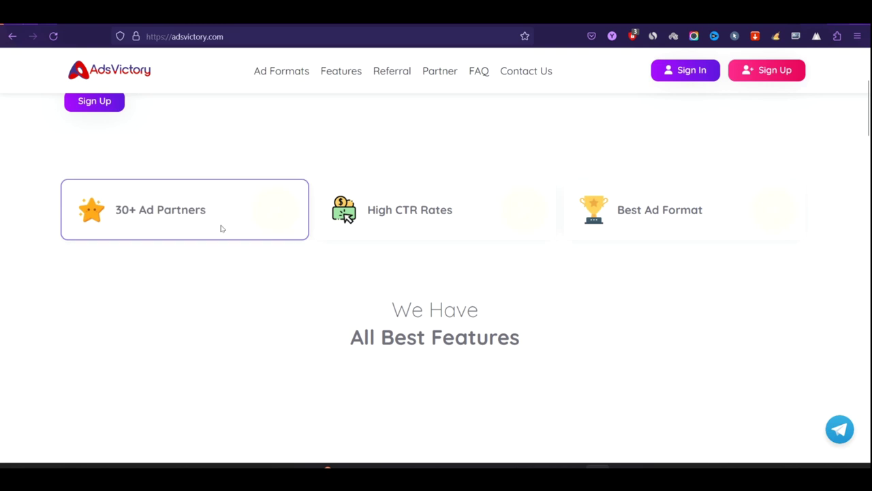
{"action": "scroll", "coordinate": [225, 229], "scroll_direction": "down", "scroll_amount": 5}
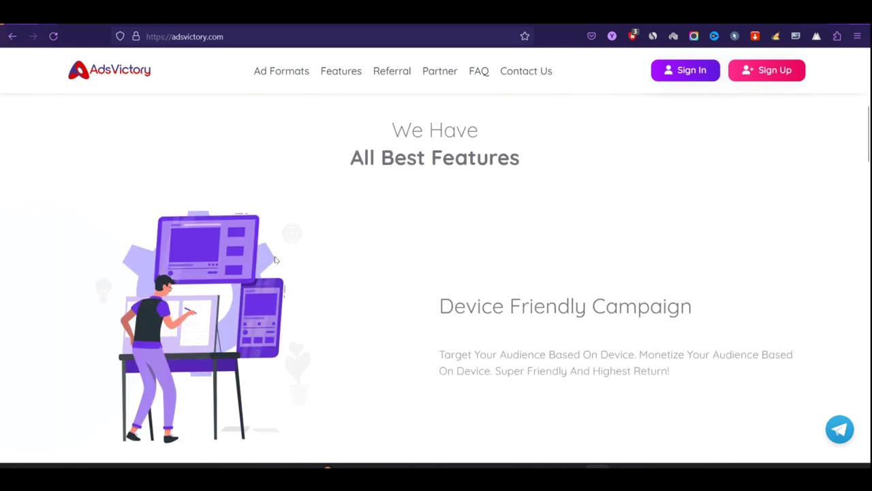
{"action": "scroll", "coordinate": [277, 260], "scroll_direction": "down", "scroll_amount": 10}
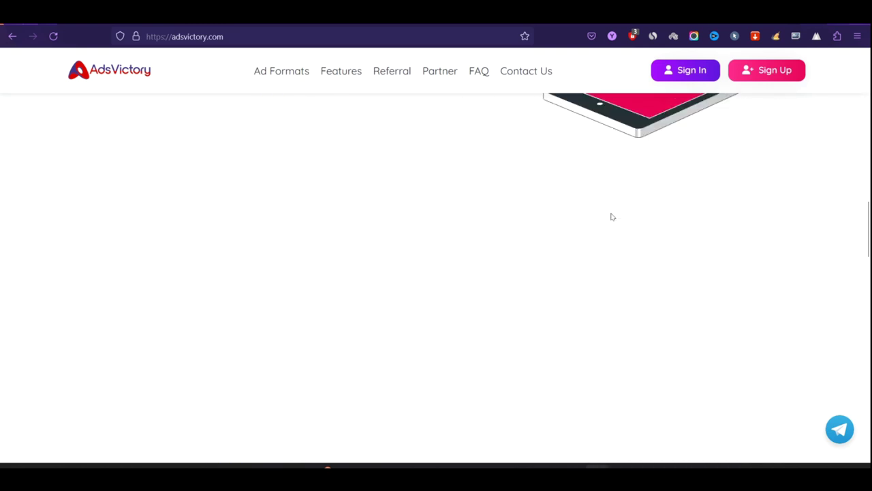
{"action": "scroll", "coordinate": [545, 214], "scroll_direction": "down", "scroll_amount": 3}
{"action": "scroll", "coordinate": [522, 224], "scroll_direction": "up", "scroll_amount": 5}
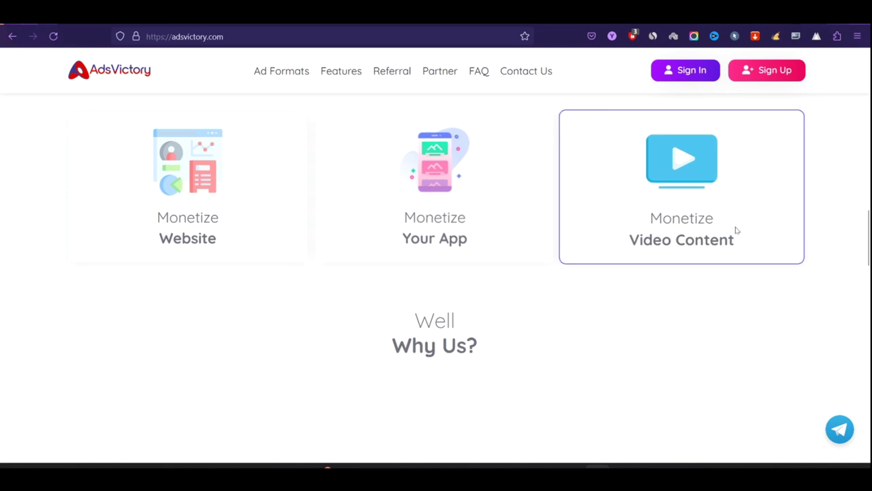
{"action": "left_click_drag", "start_coordinate": [653, 239], "coordinate": [695, 240]}
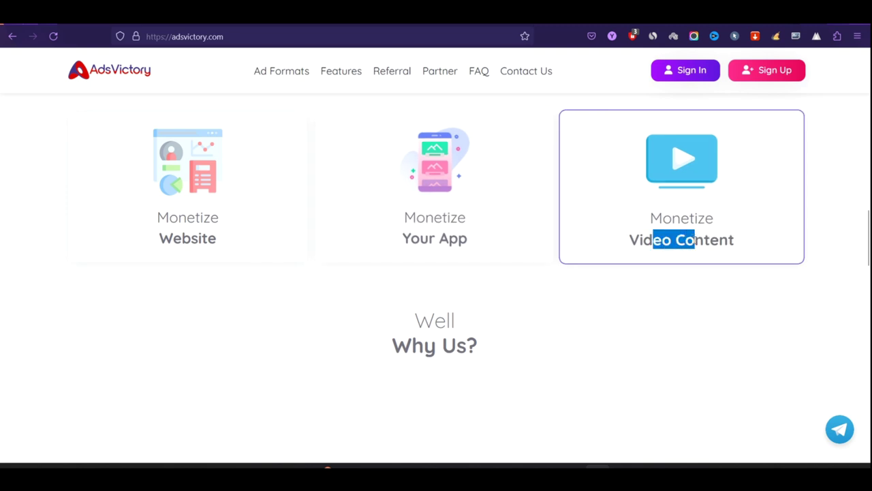
{"action": "scroll", "coordinate": [682, 245], "scroll_direction": "up", "scroll_amount": 15}
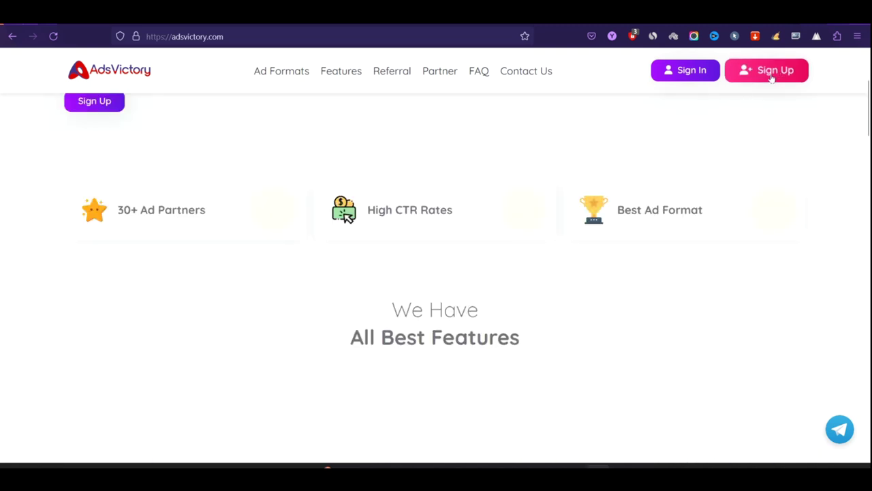
Open the AdsVictory sign-up form and clear the prefilled username.
{"action": "left_click", "coordinate": [772, 71]}
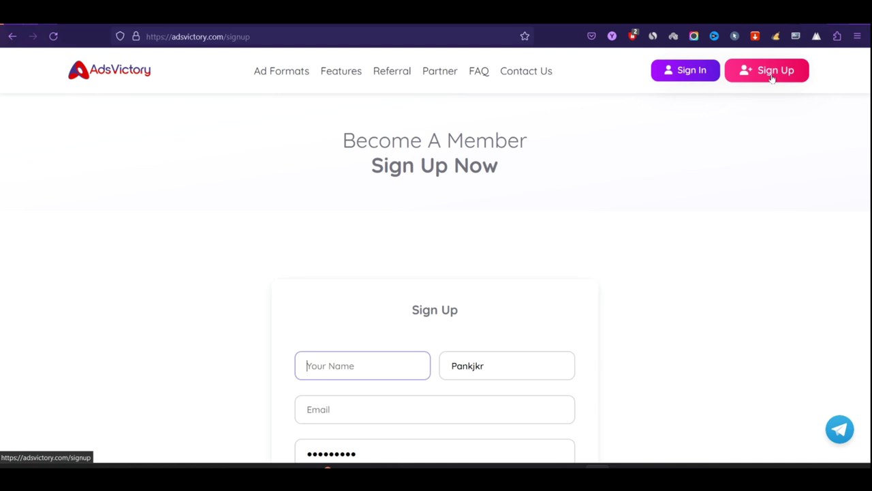
{"action": "scroll", "coordinate": [641, 191], "scroll_direction": "down", "scroll_amount": 2}
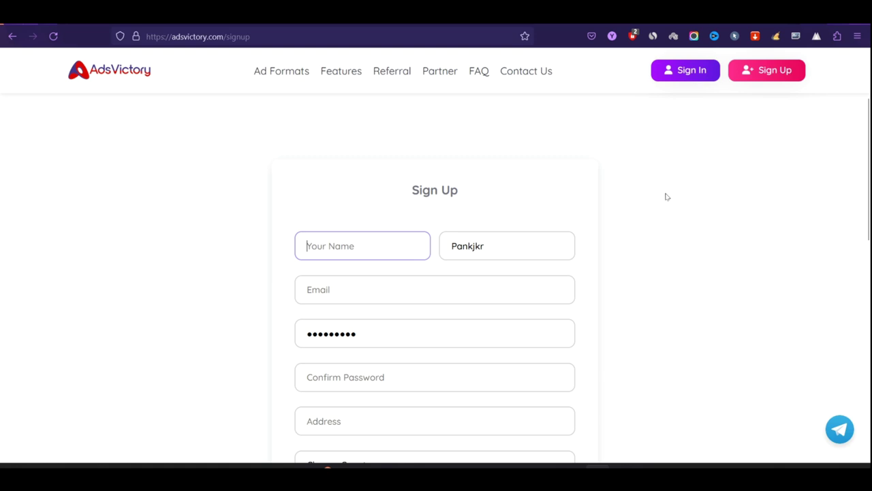
{"action": "scroll", "coordinate": [668, 197], "scroll_direction": "down", "scroll_amount": 2}
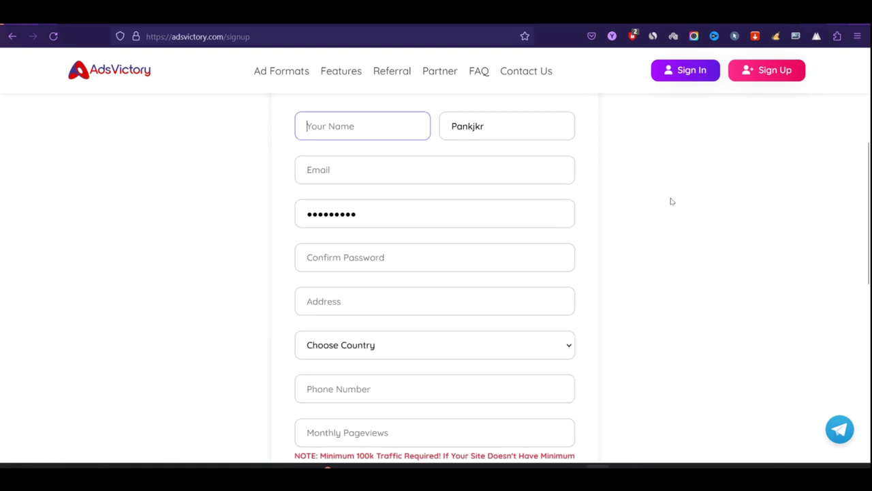
{"action": "scroll", "coordinate": [672, 202], "scroll_direction": "up", "scroll_amount": 1}
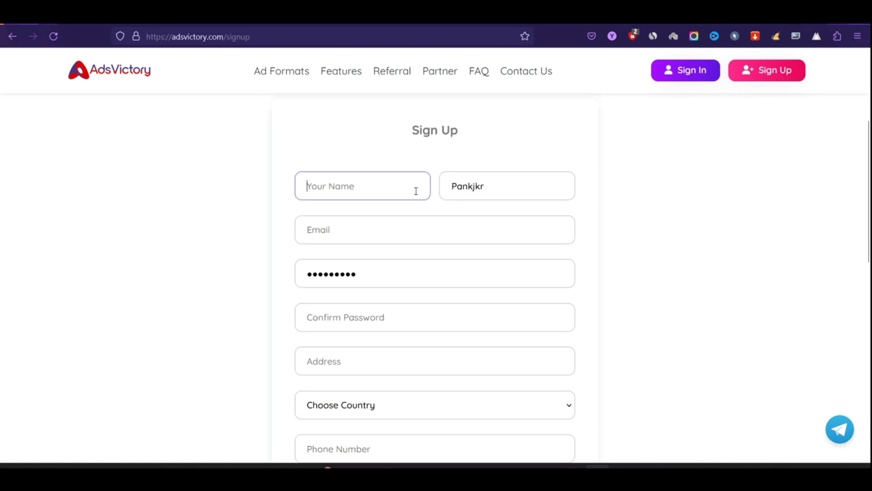
{"action": "left_click_drag", "start_coordinate": [489, 191], "coordinate": [394, 219]}
{"action": "key", "text": "BackSpace"}
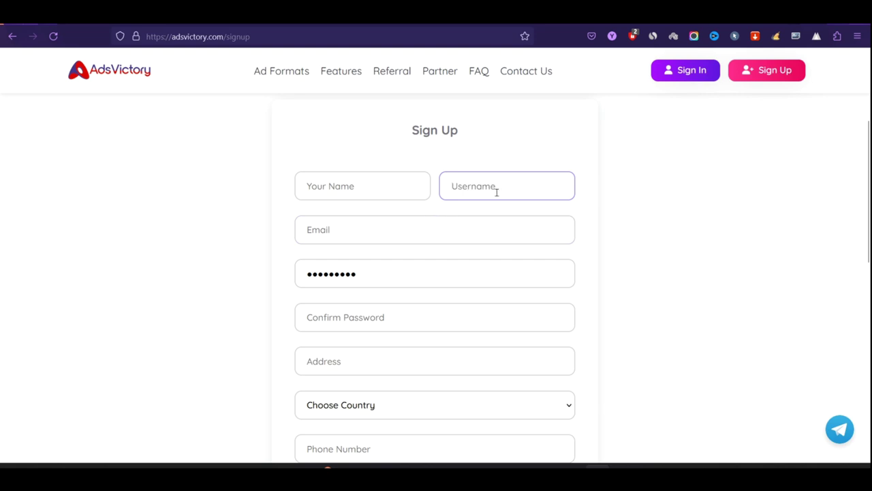
Examine the sign-up form's username, email and country fields and the minimum traffic note for monthly pageviews.
{"action": "left_click", "coordinate": [492, 190]}
{"action": "left_click", "coordinate": [364, 227]}
{"action": "scroll", "coordinate": [374, 232], "scroll_direction": "down", "scroll_amount": 2}
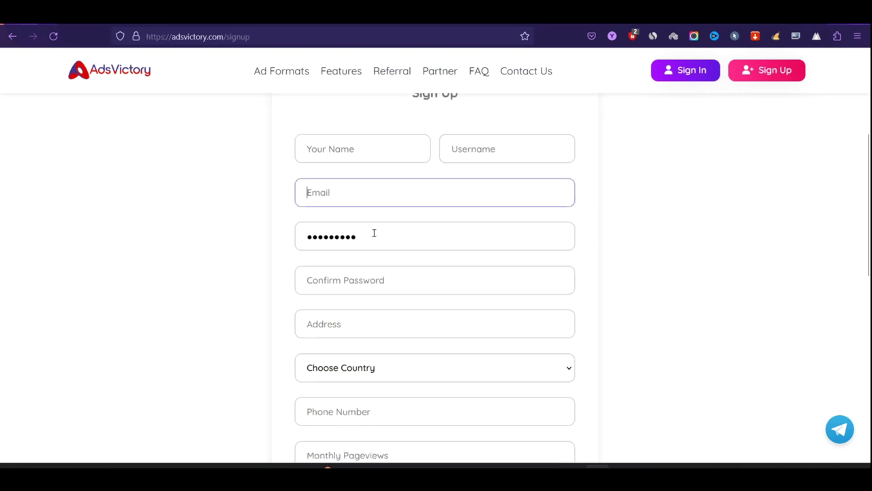
{"action": "left_click", "coordinate": [414, 291]}
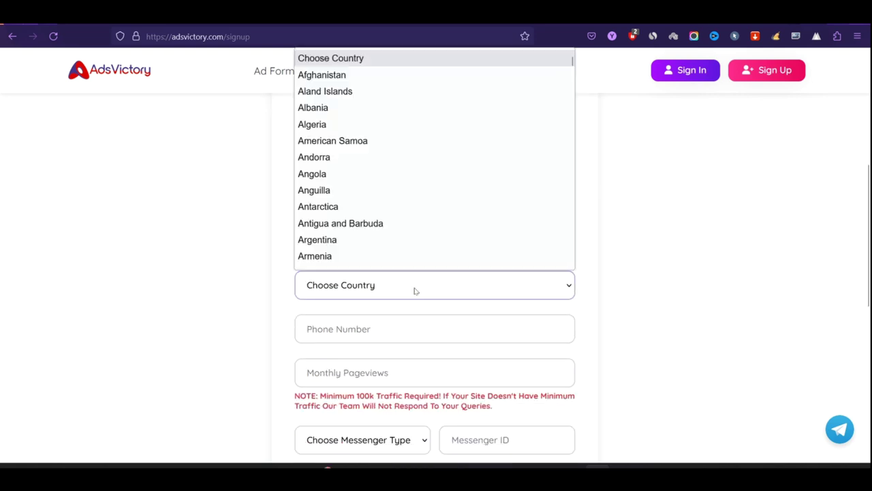
{"action": "scroll", "coordinate": [378, 218], "scroll_direction": "down", "scroll_amount": 15}
{"action": "left_click", "coordinate": [200, 311]}
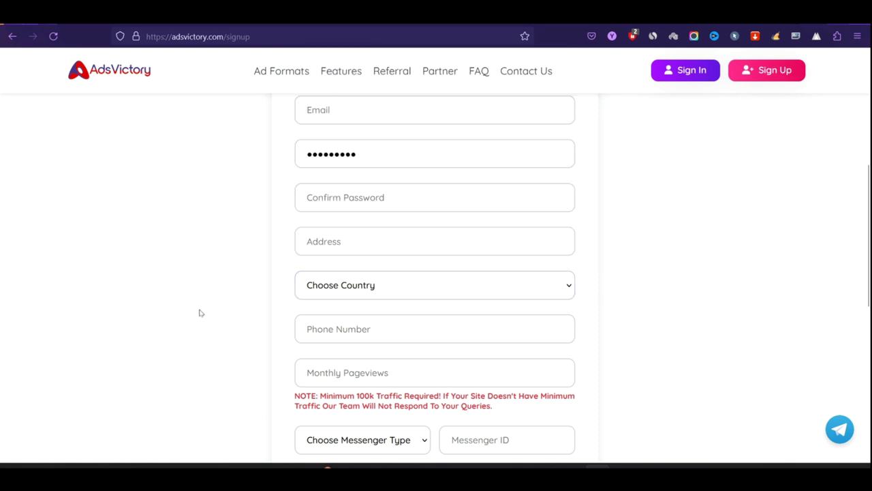
{"action": "scroll", "coordinate": [308, 226], "scroll_direction": "down", "scroll_amount": 3}
{"action": "left_click_drag", "start_coordinate": [320, 216], "coordinate": [366, 216]}
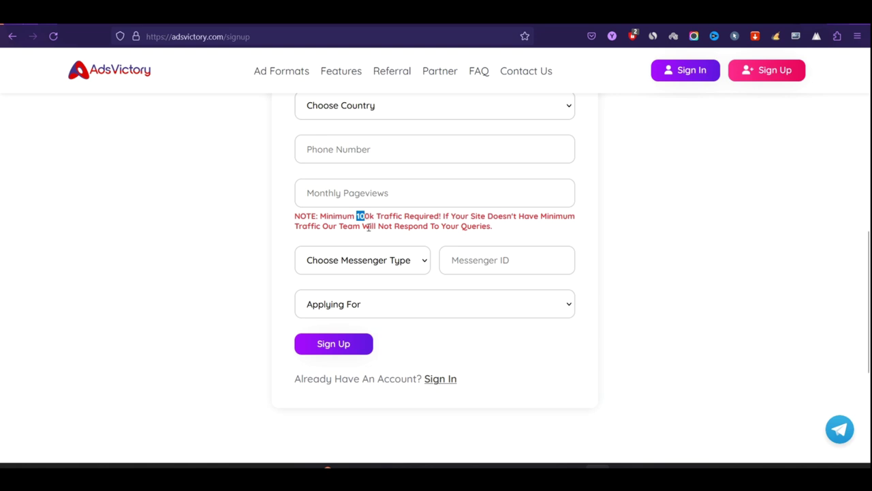
Choose WhatsApp as the messenger type and Website as what the application is for.
{"action": "left_click", "coordinate": [387, 269]}
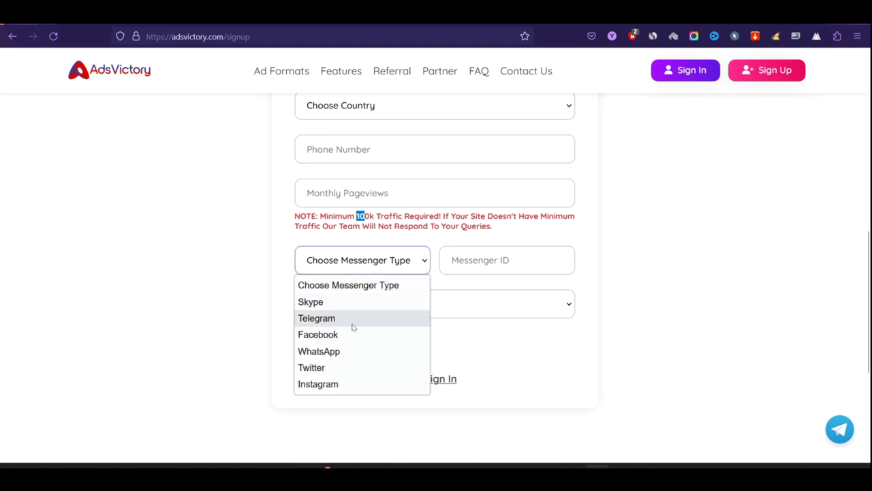
{"action": "left_click", "coordinate": [343, 351]}
{"action": "left_click", "coordinate": [444, 303]}
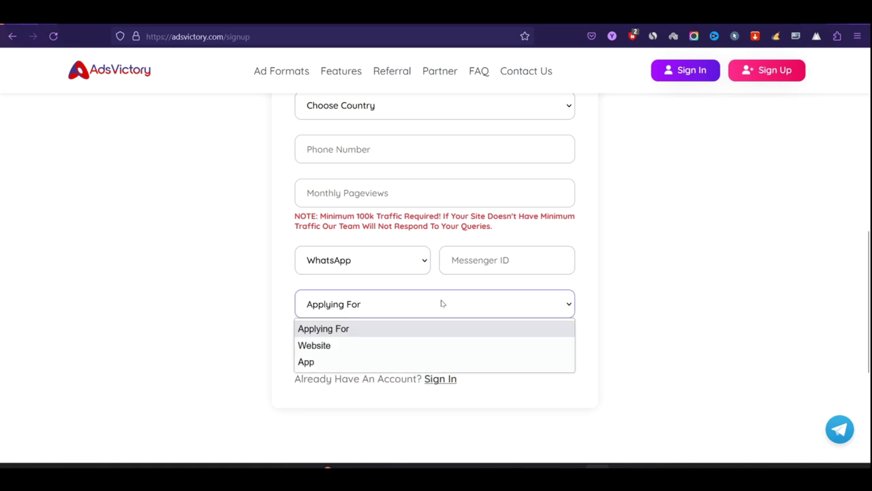
{"action": "left_click", "coordinate": [383, 343]}
{"action": "scroll", "coordinate": [409, 327], "scroll_direction": "down", "scroll_amount": 2}
{"action": "left_click", "coordinate": [423, 231]}
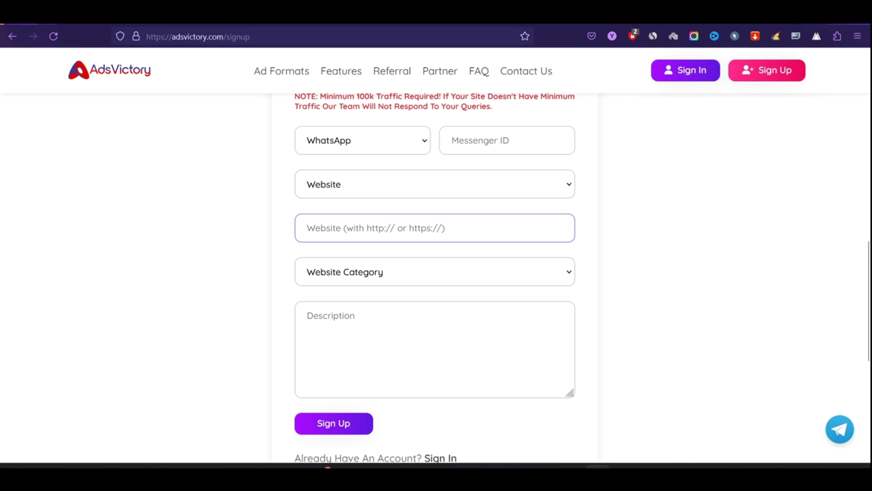
{"action": "key", "text": "ctrl+Tab"}
{"action": "left_click", "coordinate": [245, 32]}
{"action": "key", "text": "ctrl+c"}
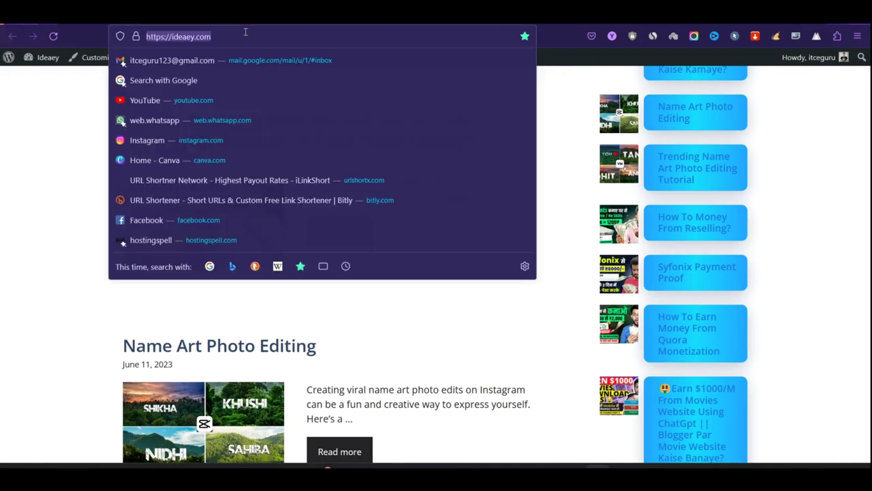
{"action": "key", "text": "ctrl+Tab"}
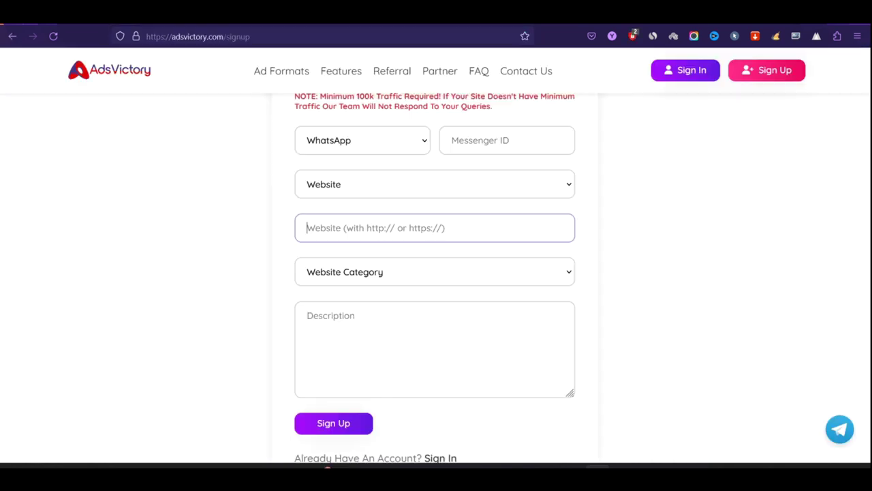
{"action": "key", "text": "ctrl+v"}
Set the website category to Content Blog and enter "jajflasjflksfksdjflk" as the description.
{"action": "left_click", "coordinate": [349, 272]}
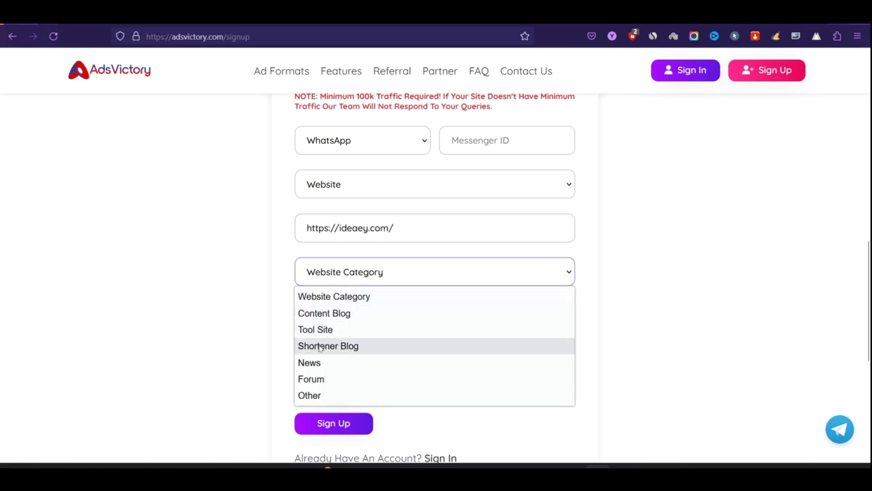
{"action": "left_click", "coordinate": [339, 316]}
{"action": "left_click", "coordinate": [345, 318]}
{"action": "type", "text": "jajflasjflksfksdjflk"}
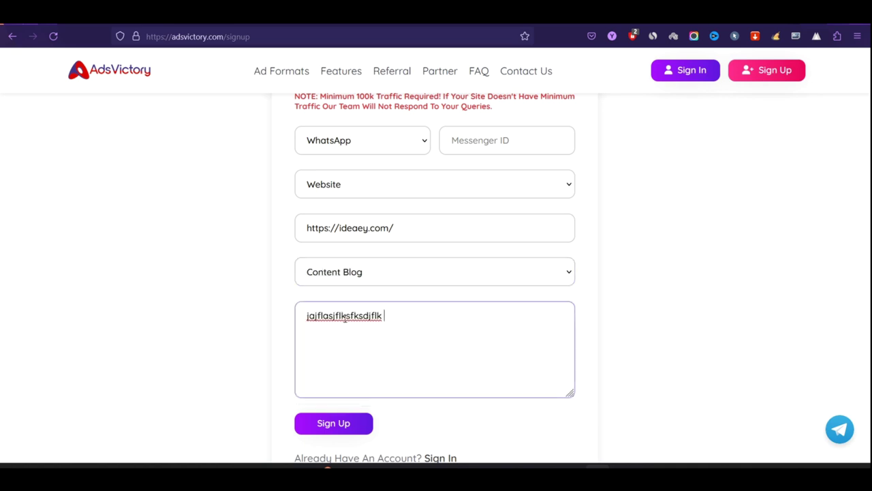
{"action": "scroll", "coordinate": [341, 327], "scroll_direction": "down", "scroll_amount": 1}
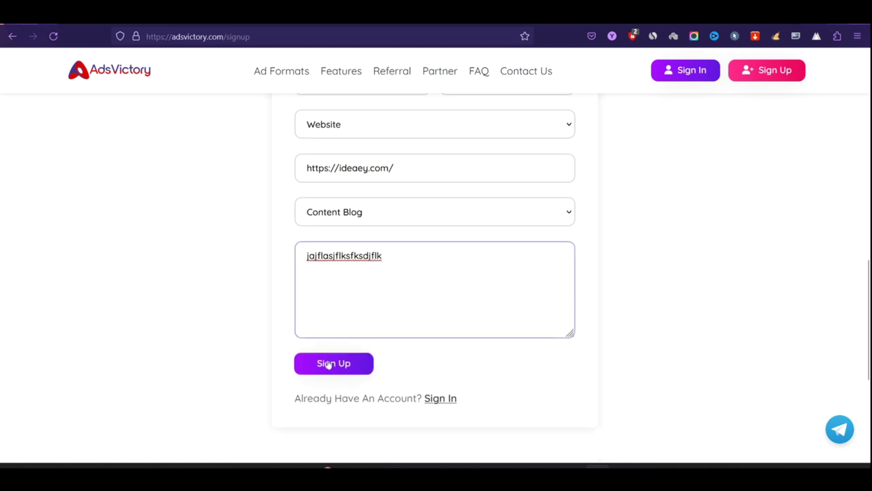
Sign in to the existing AdsVictory publisher account with the prefilled credentials and open its list of websites.
{"action": "left_click", "coordinate": [703, 67]}
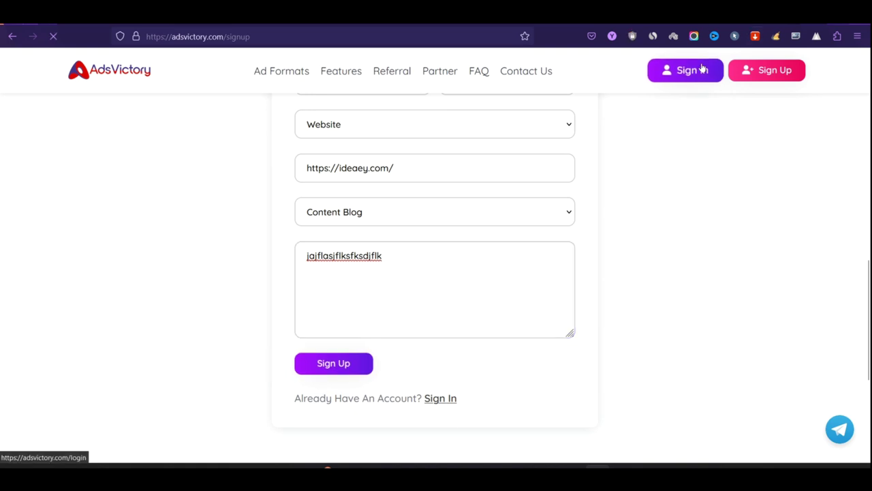
{"action": "scroll", "coordinate": [436, 293], "scroll_direction": "down", "scroll_amount": 1}
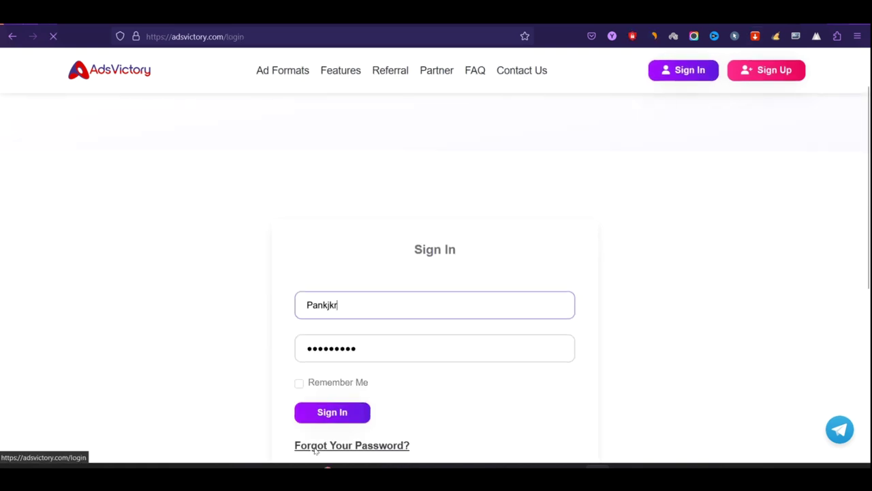
{"action": "left_click", "coordinate": [395, 343]}
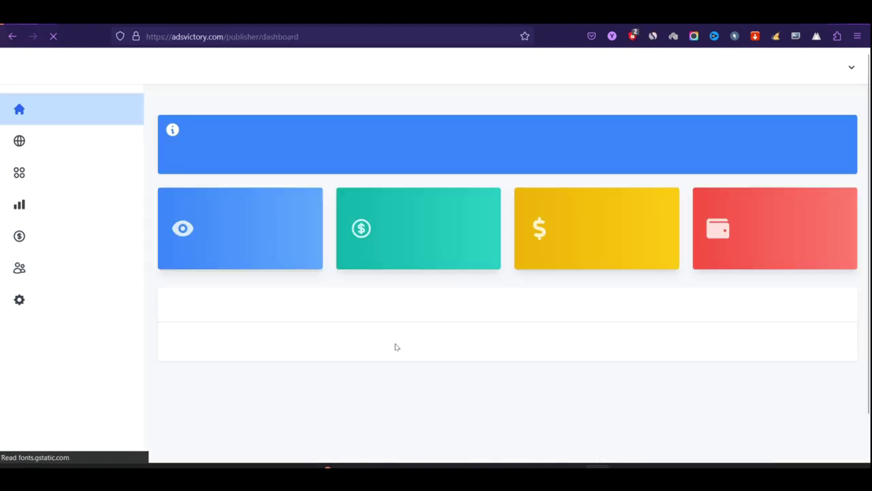
{"action": "left_click", "coordinate": [49, 143]}
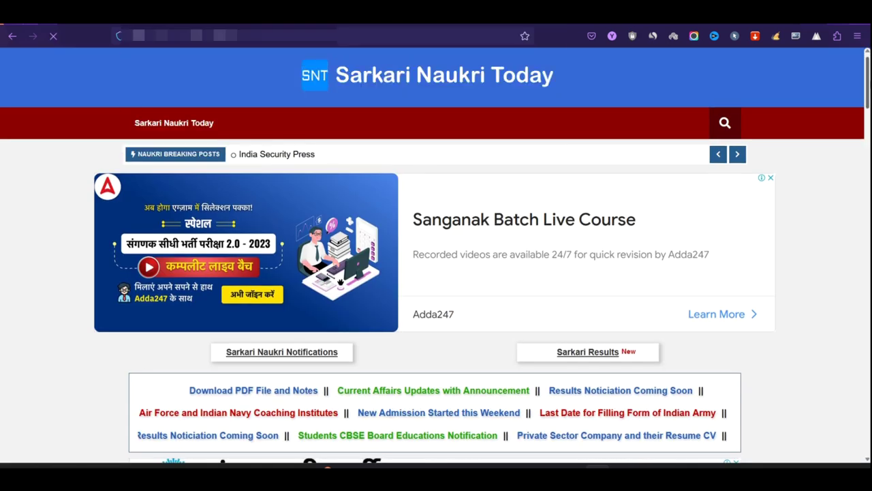
Examine the ad placements throughout the Sarkari Naukri Today site's home page and reload it.
{"action": "scroll", "coordinate": [348, 259], "scroll_direction": "down", "scroll_amount": 3}
{"action": "scroll", "coordinate": [347, 259], "scroll_direction": "down", "scroll_amount": 8}
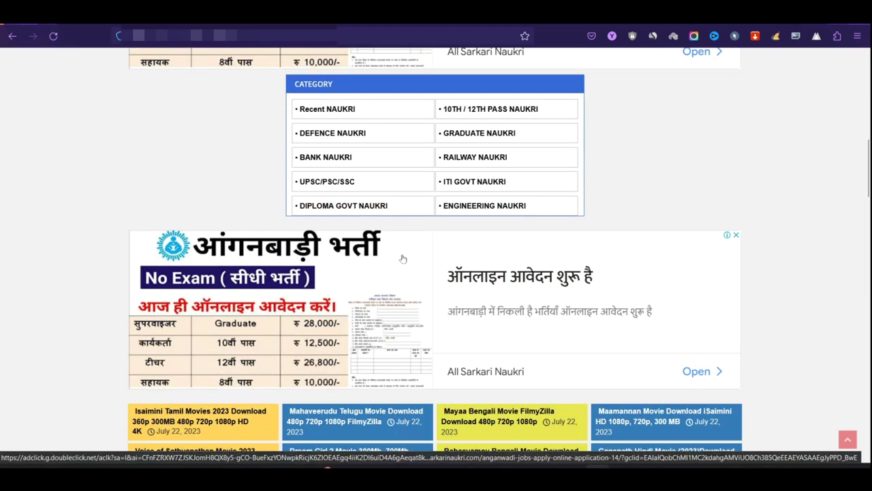
{"action": "scroll", "coordinate": [403, 258], "scroll_direction": "down", "scroll_amount": 3}
{"action": "scroll", "coordinate": [402, 258], "scroll_direction": "down", "scroll_amount": 3}
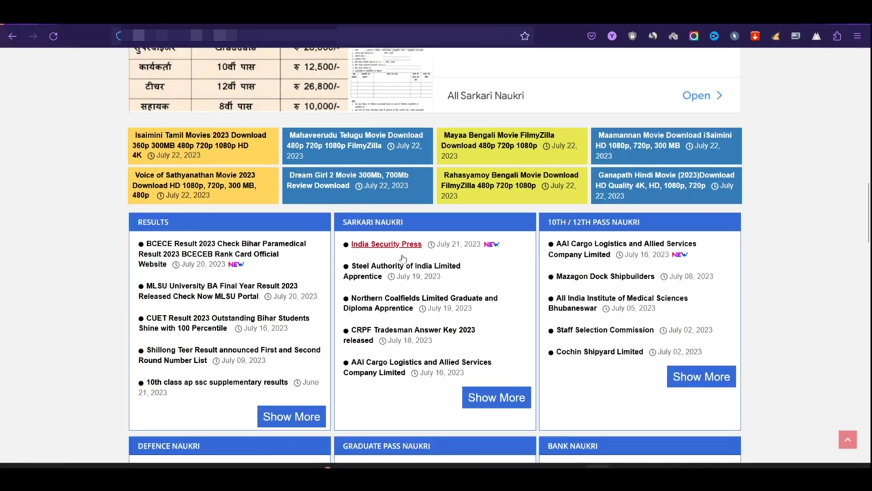
{"action": "scroll", "coordinate": [411, 261], "scroll_direction": "up", "scroll_amount": 4}
{"action": "scroll", "coordinate": [411, 261], "scroll_direction": "up", "scroll_amount": 1}
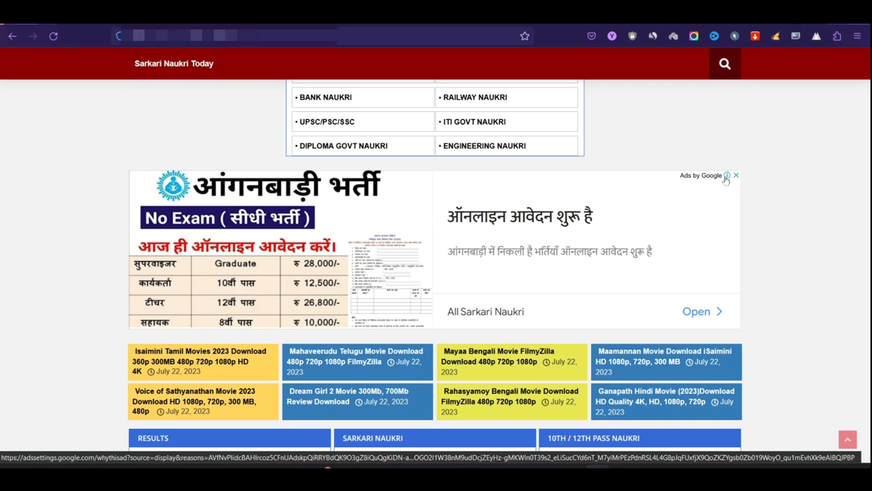
{"action": "left_click", "coordinate": [54, 39]}
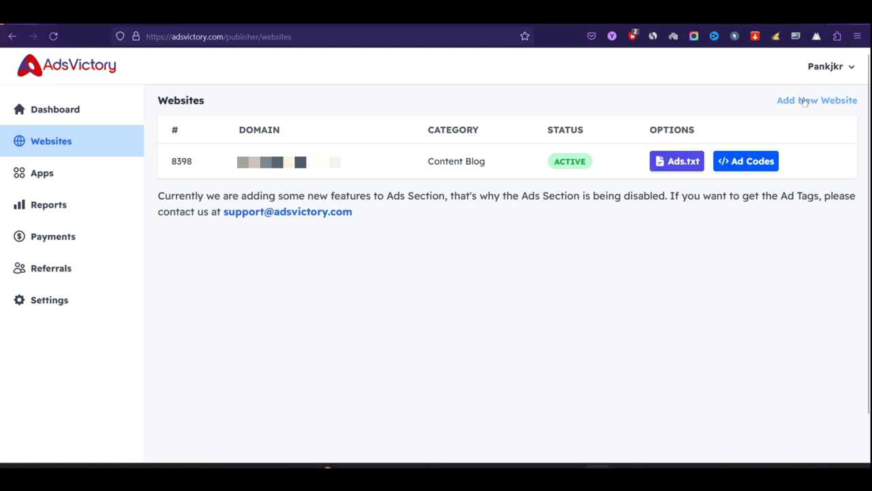
Open the ads.txt page of the registered website and download its ads.txt file.
{"action": "left_click", "coordinate": [682, 166]}
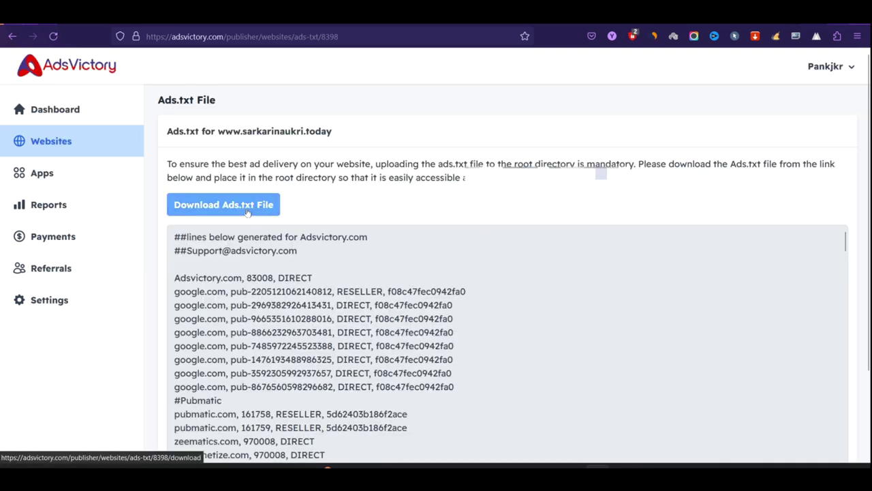
{"action": "left_click", "coordinate": [254, 206]}
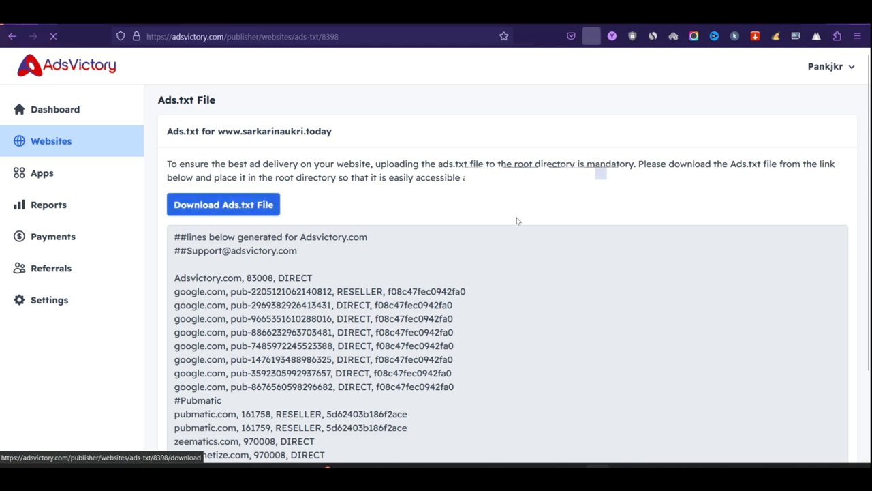
Find the Ads.txt Manager plugin in the Ideaey WordPress admin, open its Manage Ads.txt settings and select the existing google.com line.
{"action": "key", "text": "ctrl+Tab"}
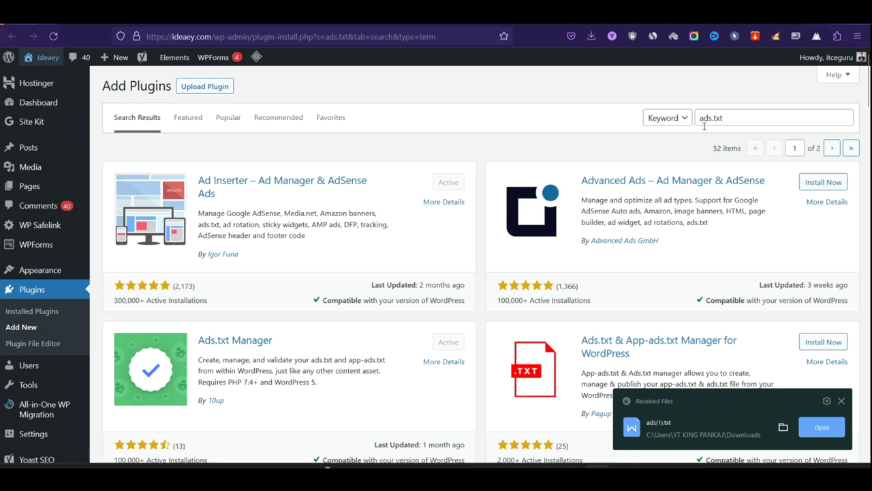
{"action": "scroll", "coordinate": [319, 326], "scroll_direction": "down", "scroll_amount": 2}
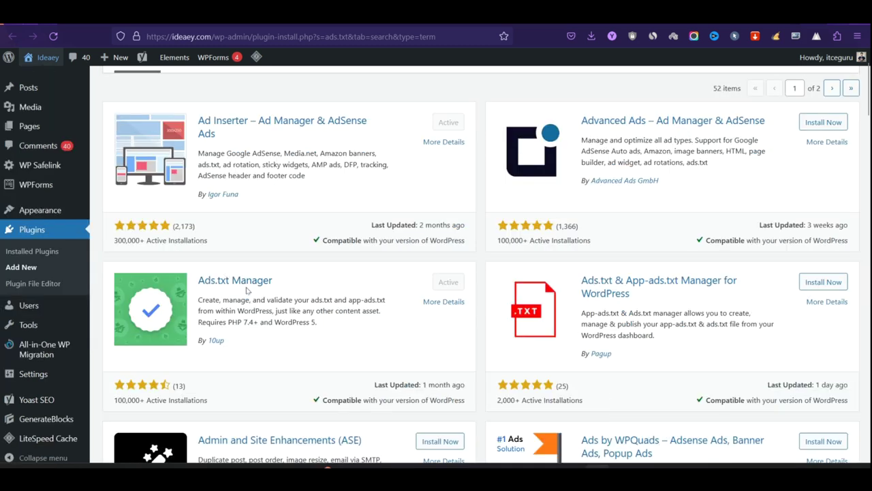
{"action": "mouse_move", "coordinate": [37, 375]}
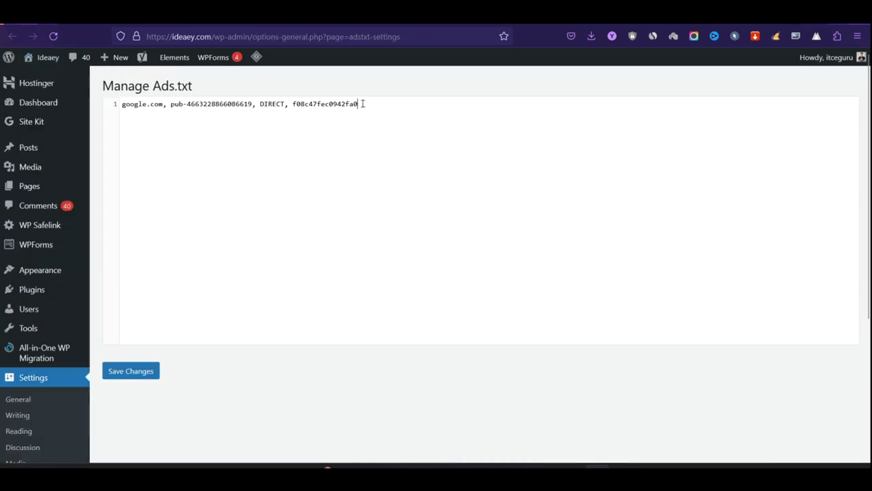
{"action": "left_click_drag", "start_coordinate": [363, 103], "coordinate": [120, 102]}
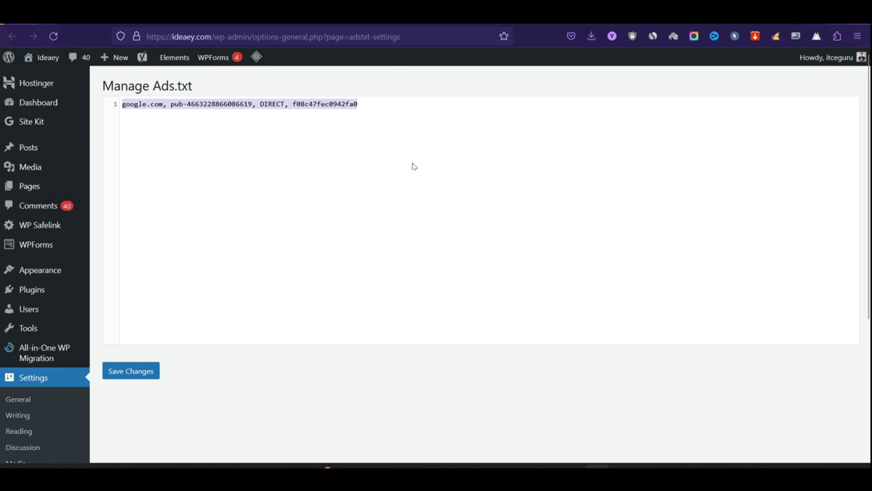
Open the downloaded ads(1) file, select all its text, and return to the Manage Ads.txt editor to select its existing entry.
{"action": "left_click", "coordinate": [592, 39]}
{"action": "left_click", "coordinate": [582, 68]}
{"action": "key", "text": "super+e"}
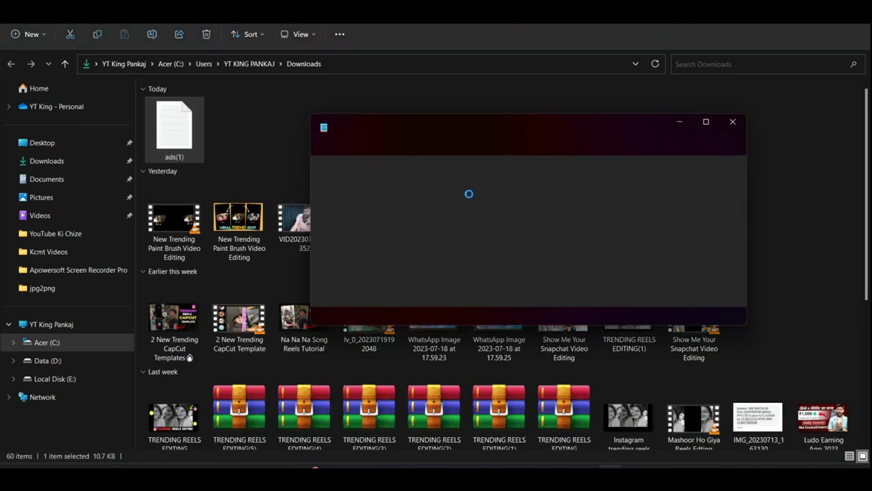
{"action": "key", "text": "ctrl+a"}
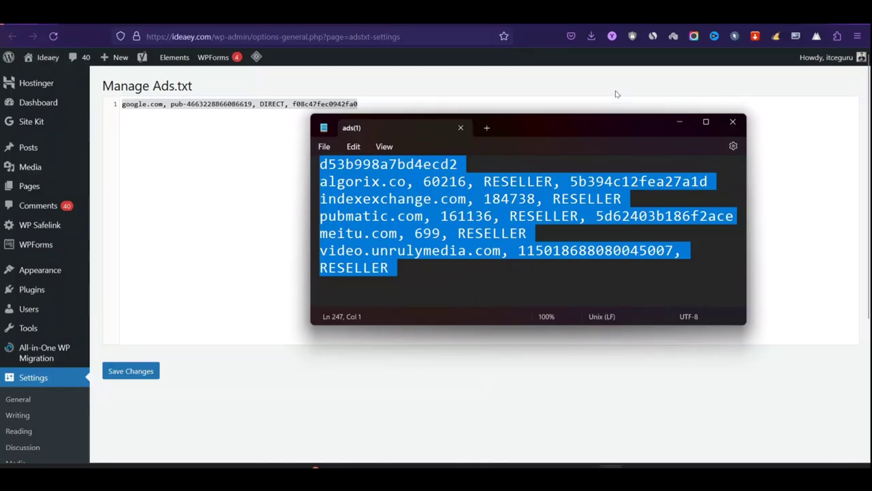
{"action": "left_click", "coordinate": [253, 186]}
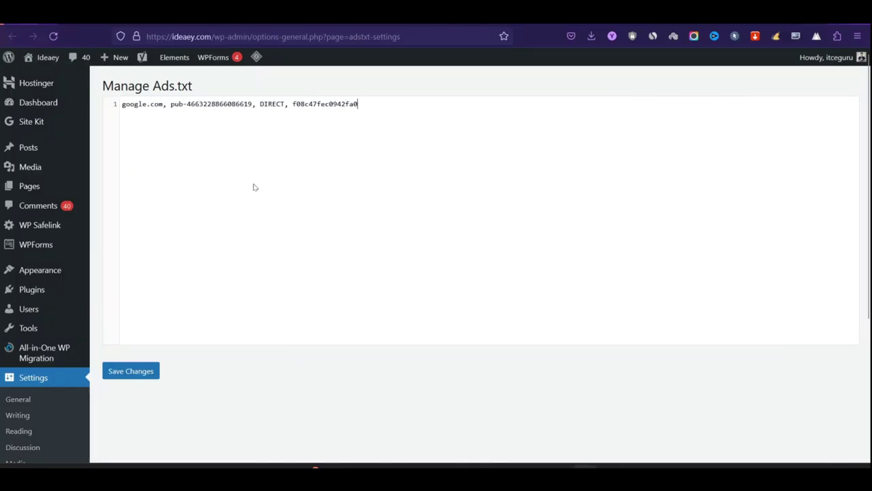
{"action": "left_click_drag", "start_coordinate": [406, 108], "coordinate": [73, 102]}
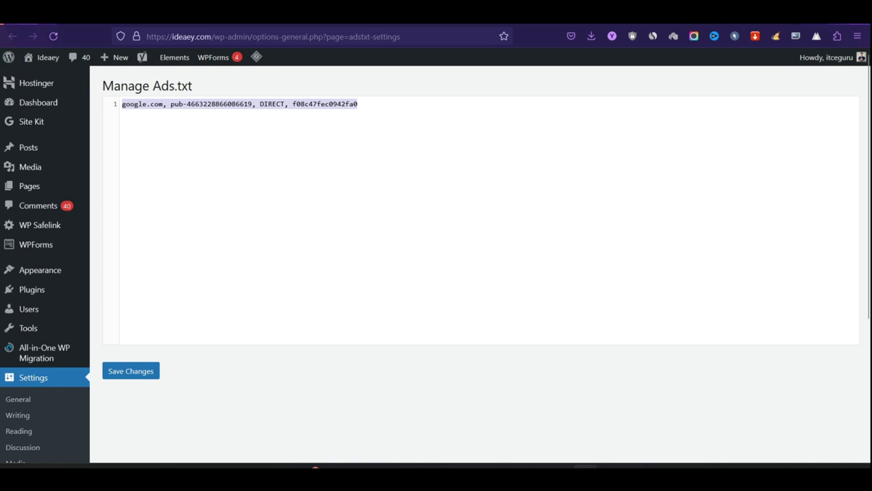
Return to the AdsVictory dashboard, open the account settings and examine the payment methods with their minimum amounts.
{"action": "key", "text": "ctrl+Tab"}
{"action": "left_click", "coordinate": [69, 115]}
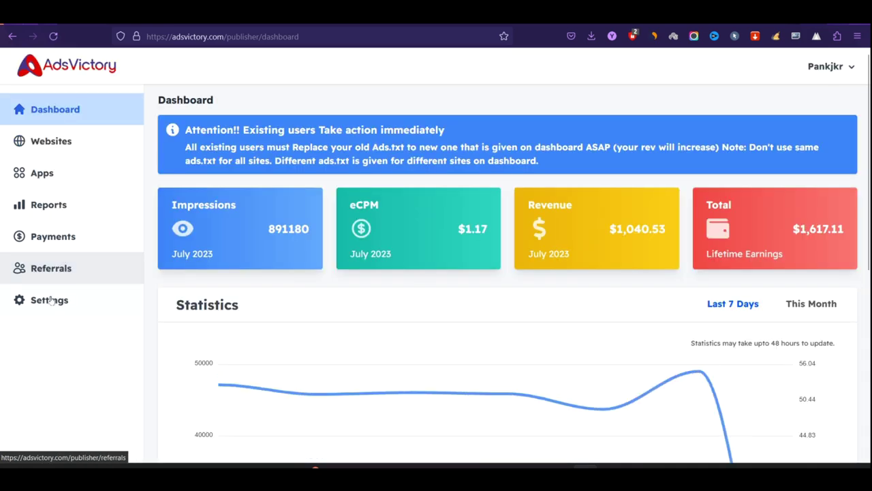
{"action": "left_click", "coordinate": [49, 301]}
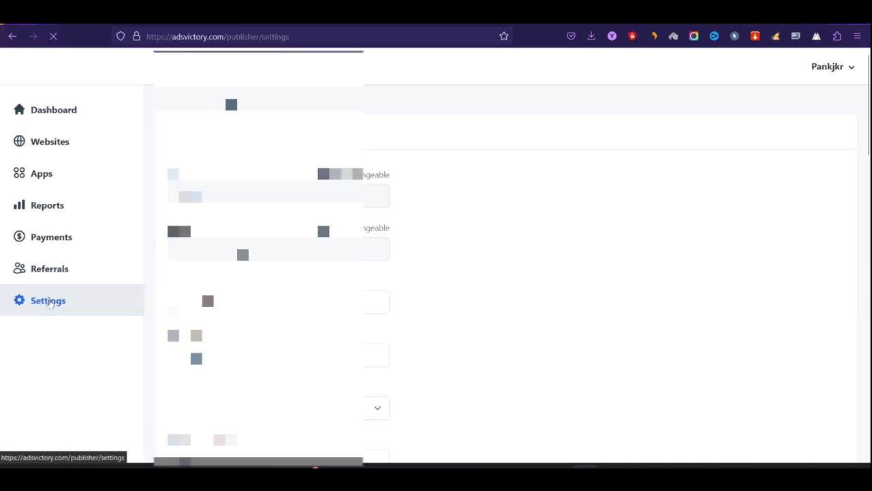
{"action": "scroll", "coordinate": [477, 272], "scroll_direction": "down", "scroll_amount": 10}
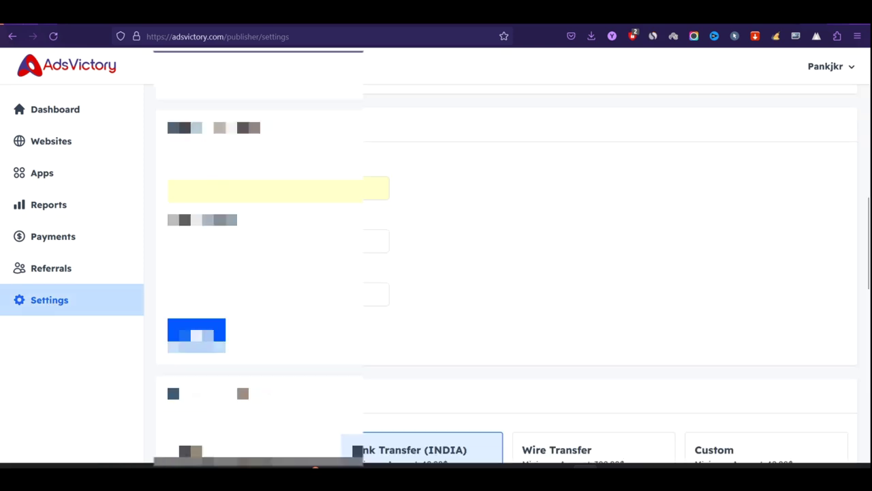
{"action": "scroll", "coordinate": [387, 229], "scroll_direction": "up", "scroll_amount": 3}
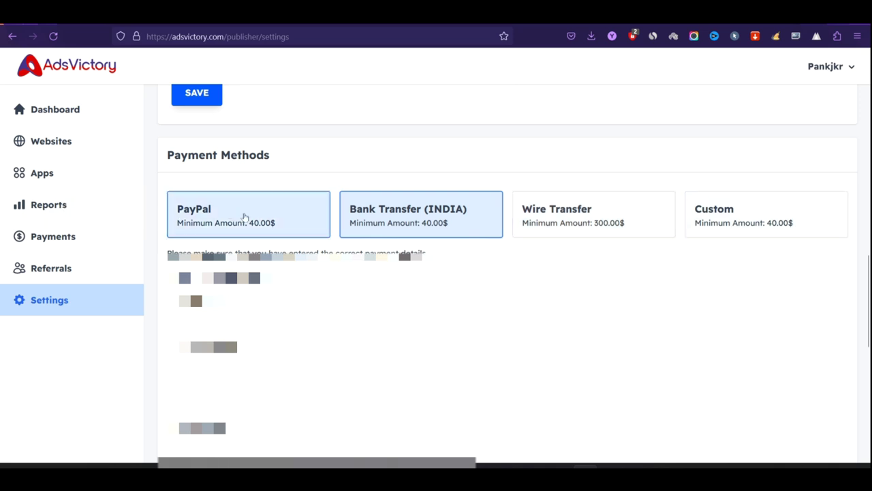
Open the Referrals page and examine the affiliate application and its revenue share percentage.
{"action": "left_click", "coordinate": [63, 278]}
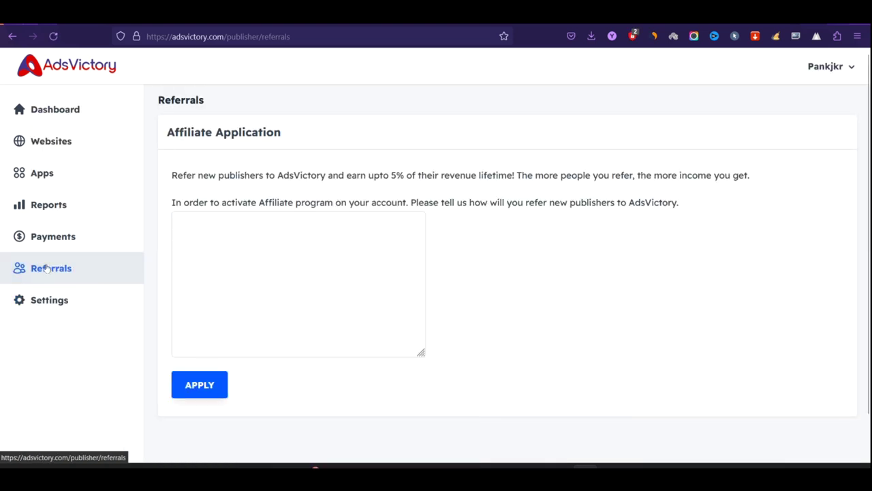
{"action": "left_click", "coordinate": [290, 249]}
{"action": "left_click_drag", "start_coordinate": [391, 173], "coordinate": [406, 176]}
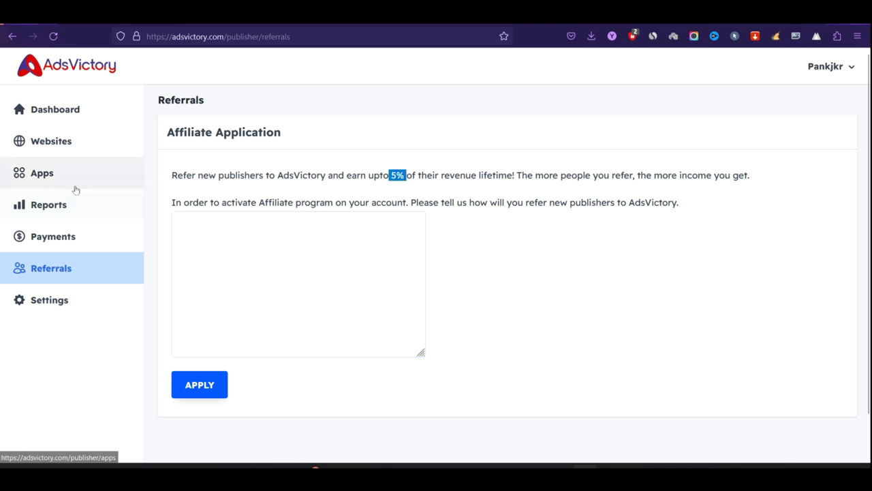
Open the reports and the payments page, and examine the balances, minimum payouts and payment history.
{"action": "left_click", "coordinate": [49, 216]}
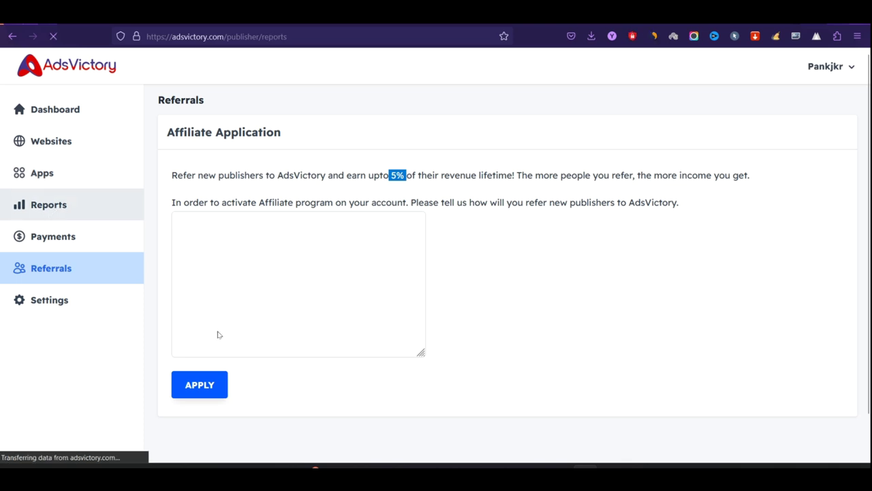
{"action": "left_click", "coordinate": [66, 246]}
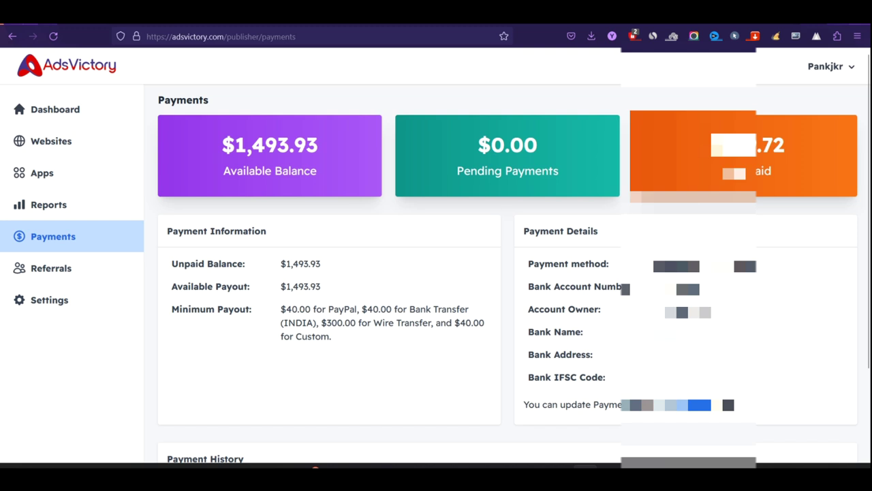
{"action": "scroll", "coordinate": [508, 273], "scroll_direction": "down", "scroll_amount": 3}
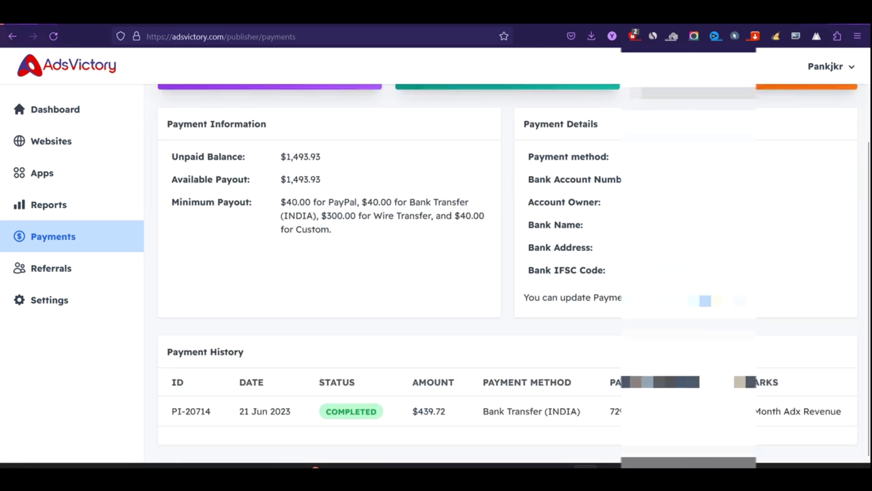
Examine the completed payment's amount in the payment history and the balance cards, and return to the dashboard overview.
{"action": "left_click_drag", "start_coordinate": [417, 413], "coordinate": [431, 413]}
{"action": "scroll", "coordinate": [431, 413], "scroll_direction": "up", "scroll_amount": 3}
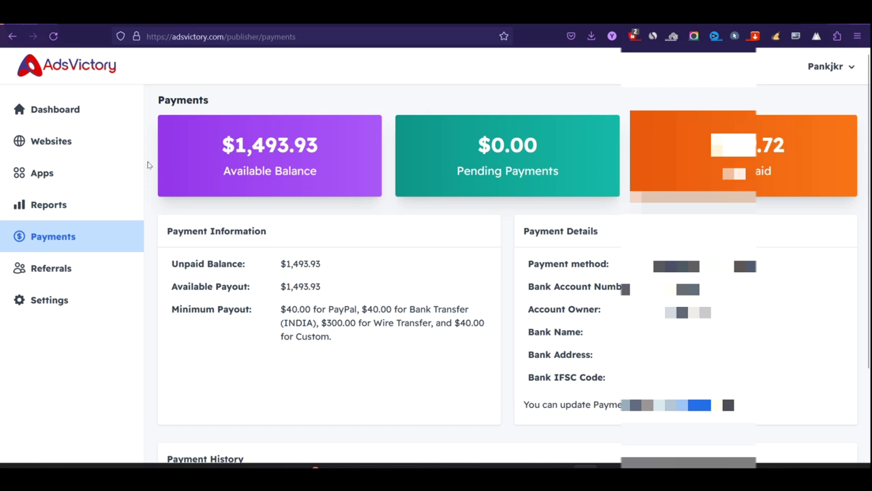
{"action": "left_click", "coordinate": [104, 122]}
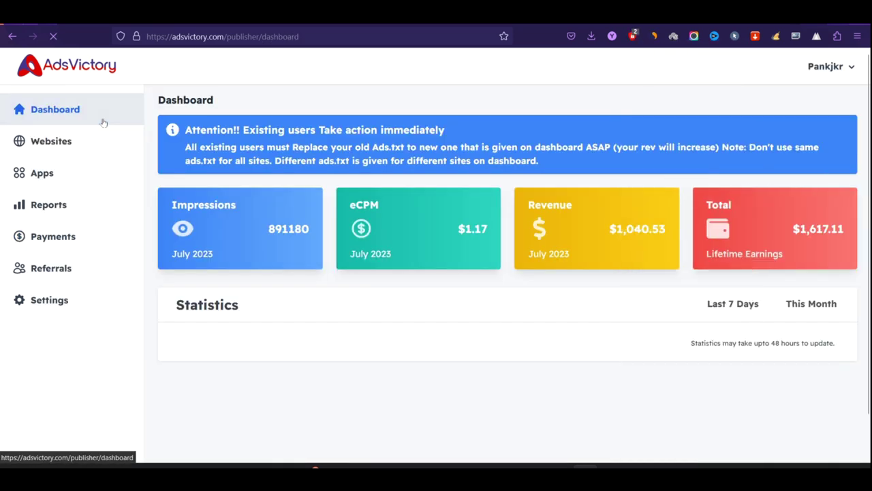
Open the reports for the last 7 days, examine the impressions, eCPM and earnings for 21 Jul 2023, and return to the dashboard.
{"action": "left_click", "coordinate": [69, 213]}
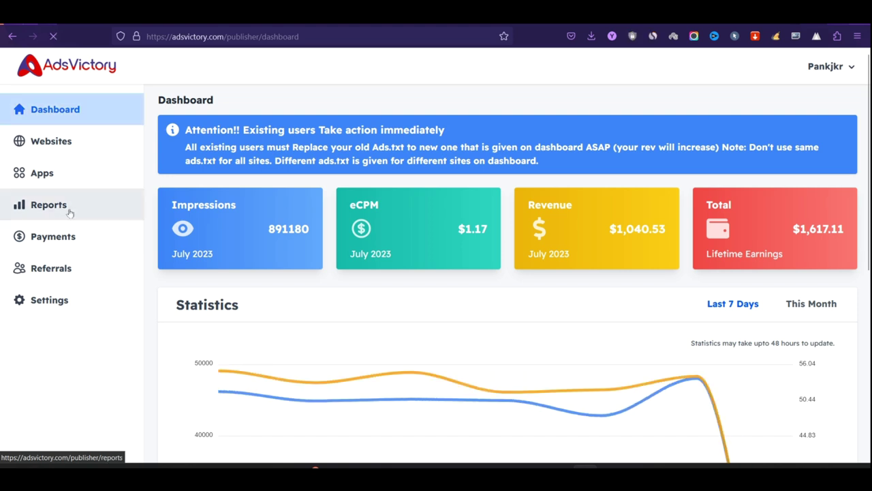
{"action": "scroll", "coordinate": [688, 213], "scroll_direction": "down", "scroll_amount": 1}
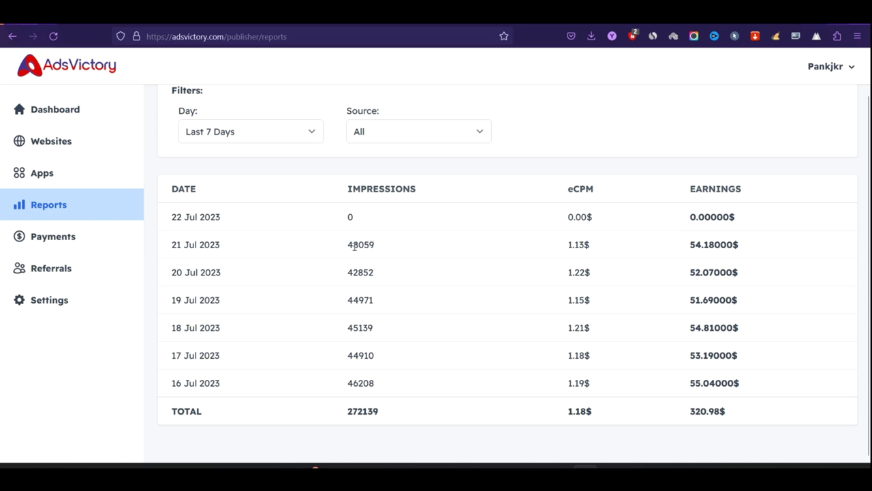
{"action": "left_click_drag", "start_coordinate": [347, 249], "coordinate": [379, 247]}
{"action": "left_click_drag", "start_coordinate": [571, 244], "coordinate": [591, 245]}
{"action": "left_click", "coordinate": [565, 182]}
{"action": "left_click_drag", "start_coordinate": [564, 183], "coordinate": [587, 188]}
{"action": "left_click_drag", "start_coordinate": [687, 250], "coordinate": [703, 248]}
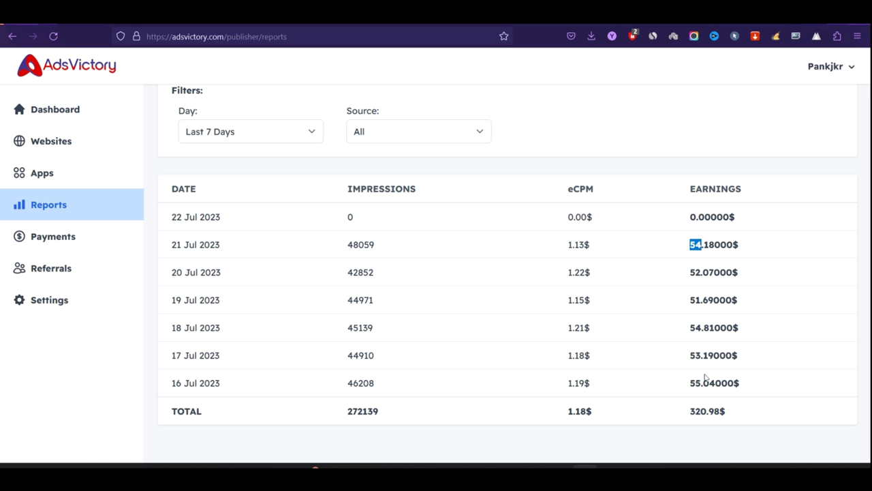
{"action": "left_click", "coordinate": [78, 111]}
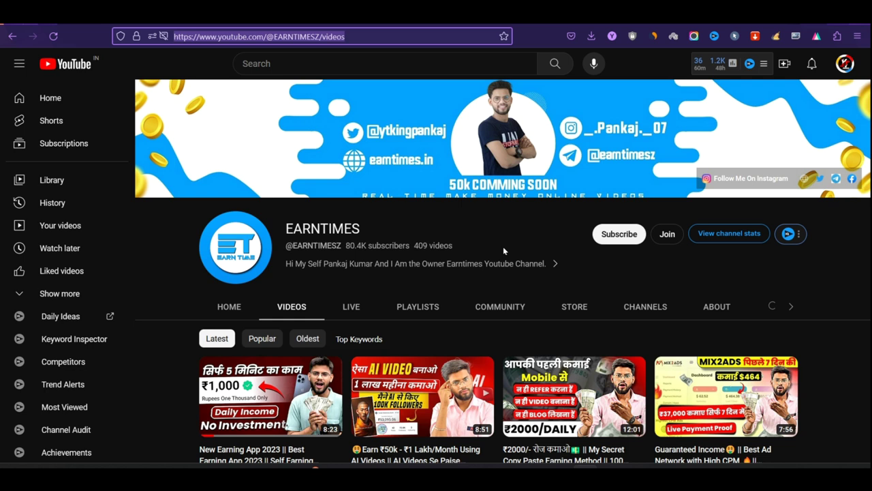
On YouTube, subscribe to the EARNTIMES channel and turn on all of its notifications.
{"action": "left_click", "coordinate": [602, 235]}
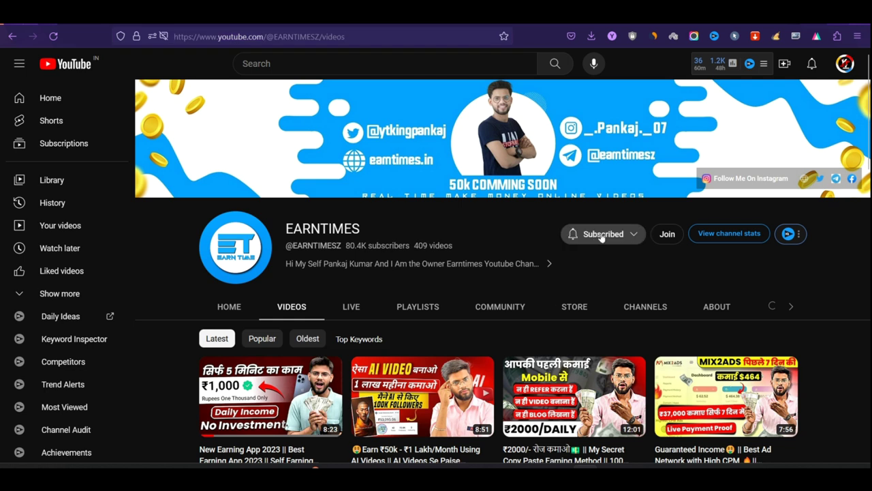
{"action": "left_click", "coordinate": [602, 235]}
{"action": "left_click", "coordinate": [580, 257]}
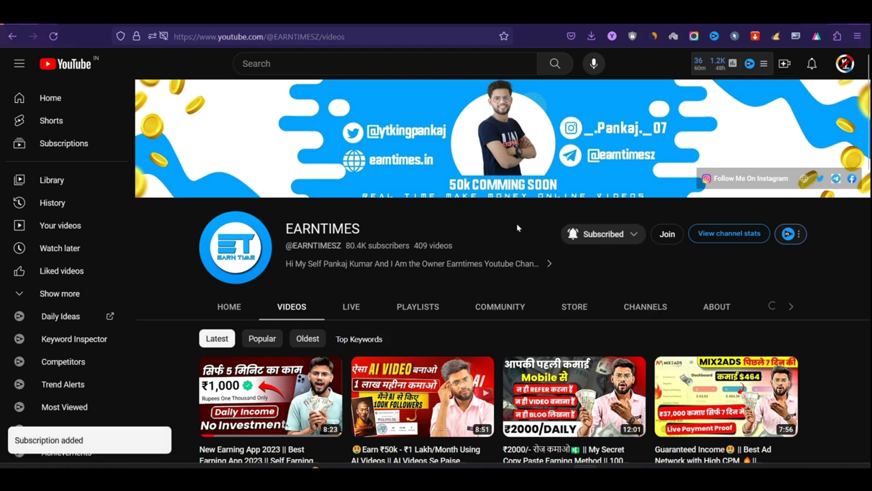